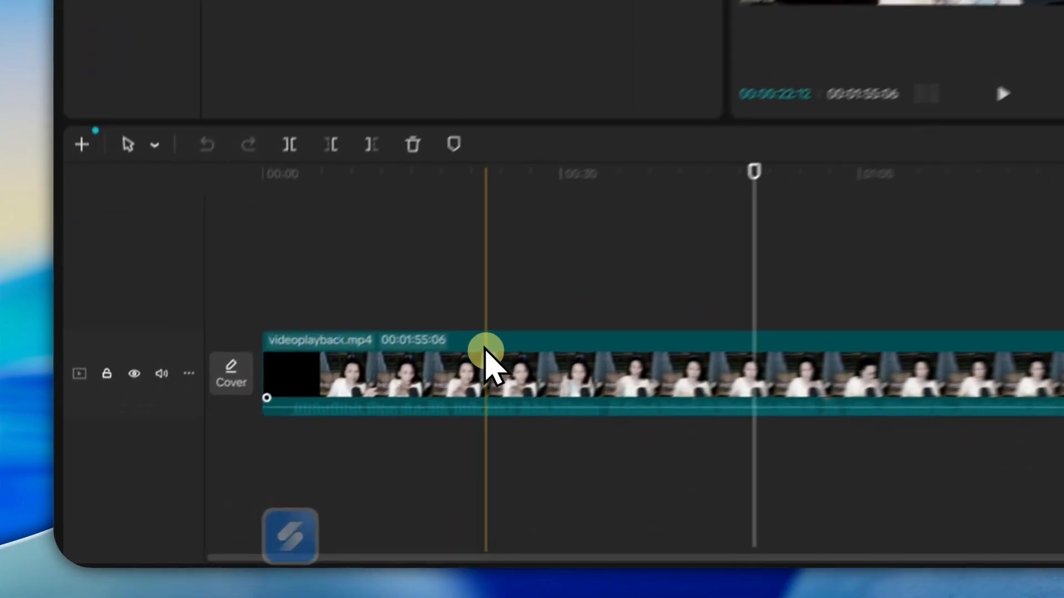
Step: Select the clip on the timeline and play a few seconds of it from 00:00:08:08
left_click(487, 357)
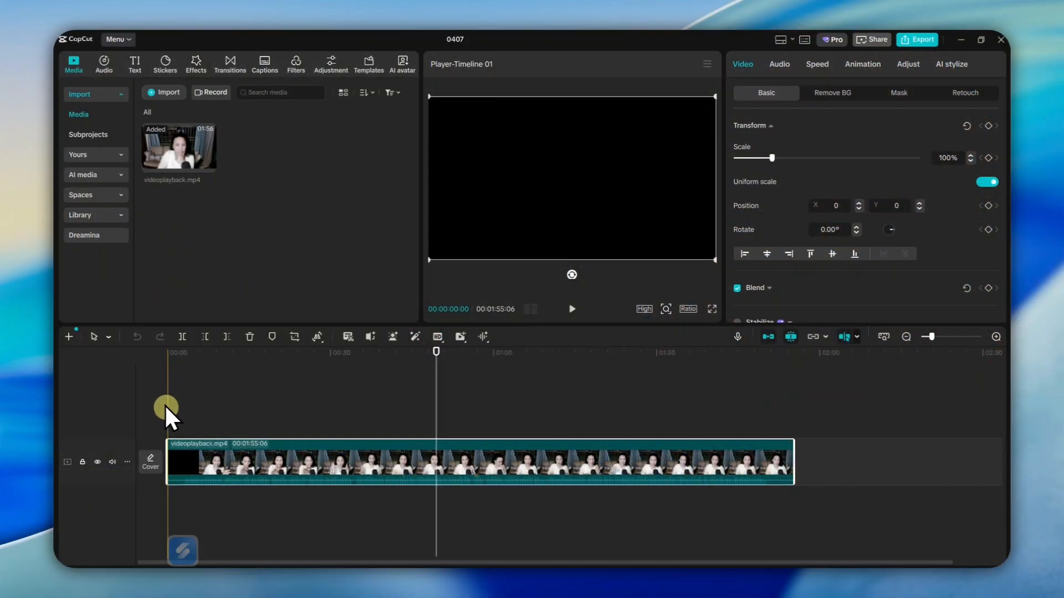
left_click_drag(436, 349, 166, 360)
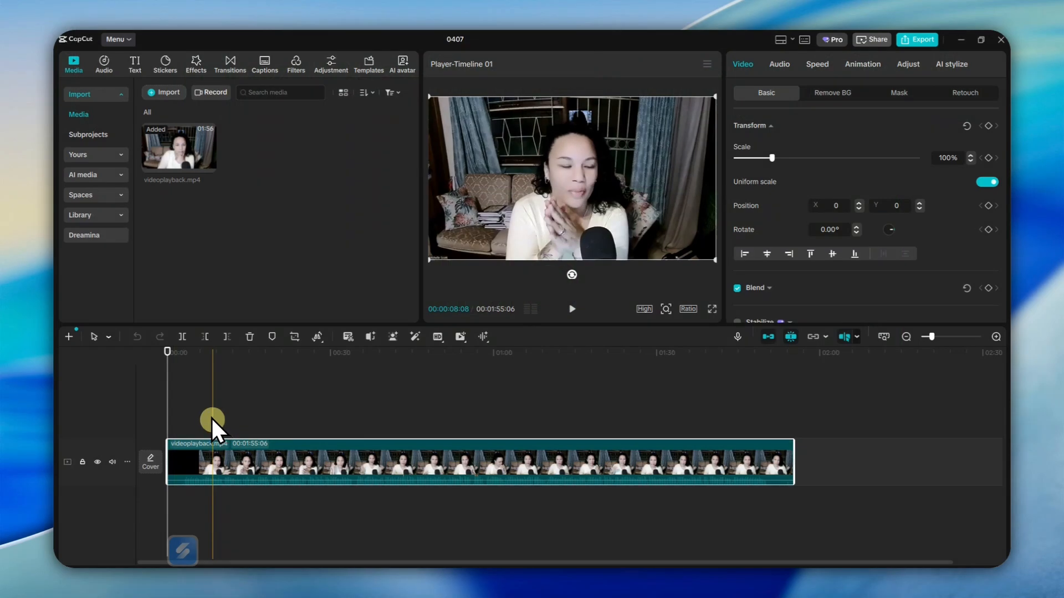
left_click(211, 417)
key("space")
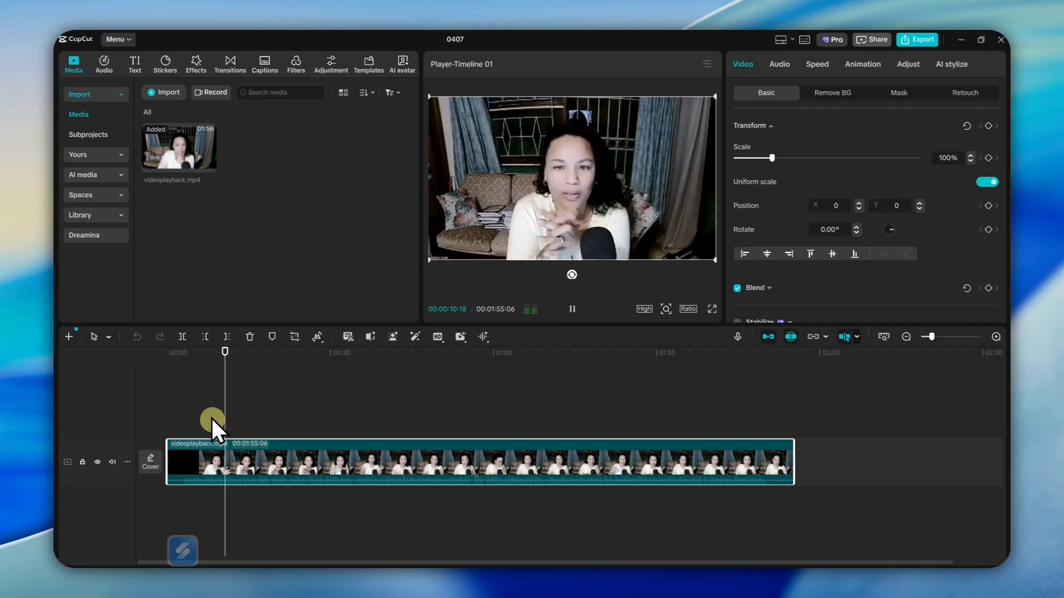
key("space")
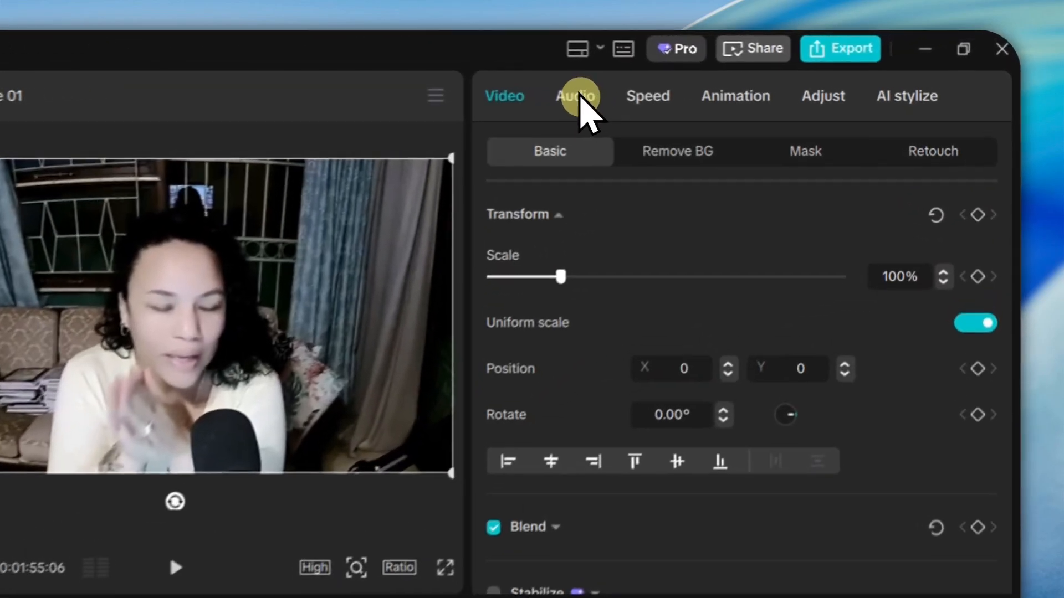
Step: Review the clip's audio settings, including volume, fades, loudness normalization, voice enhancement and noise reduction
left_click(780, 64)
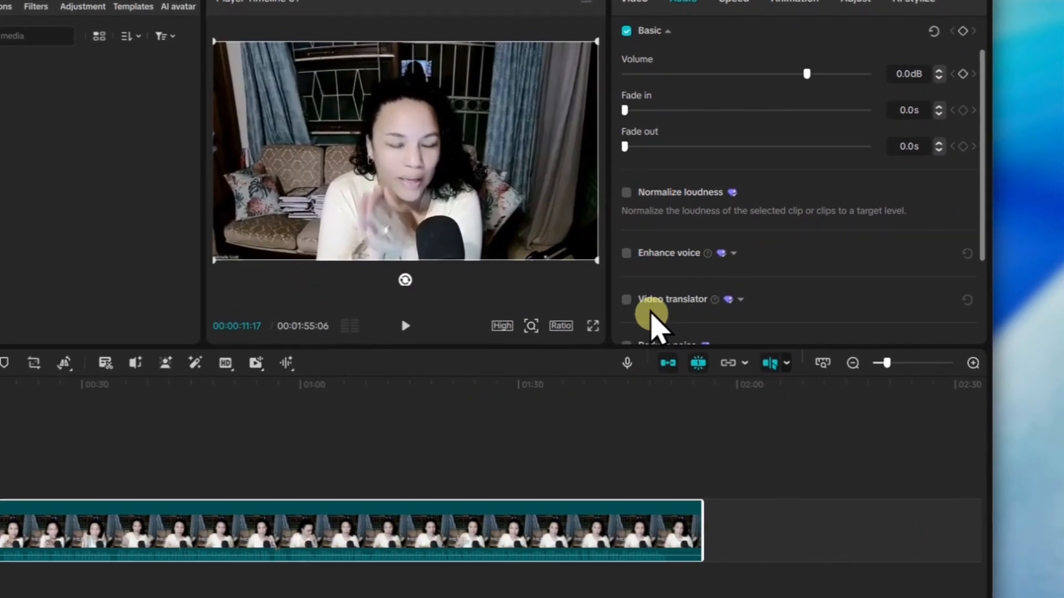
scroll(683, 328, "down", 2)
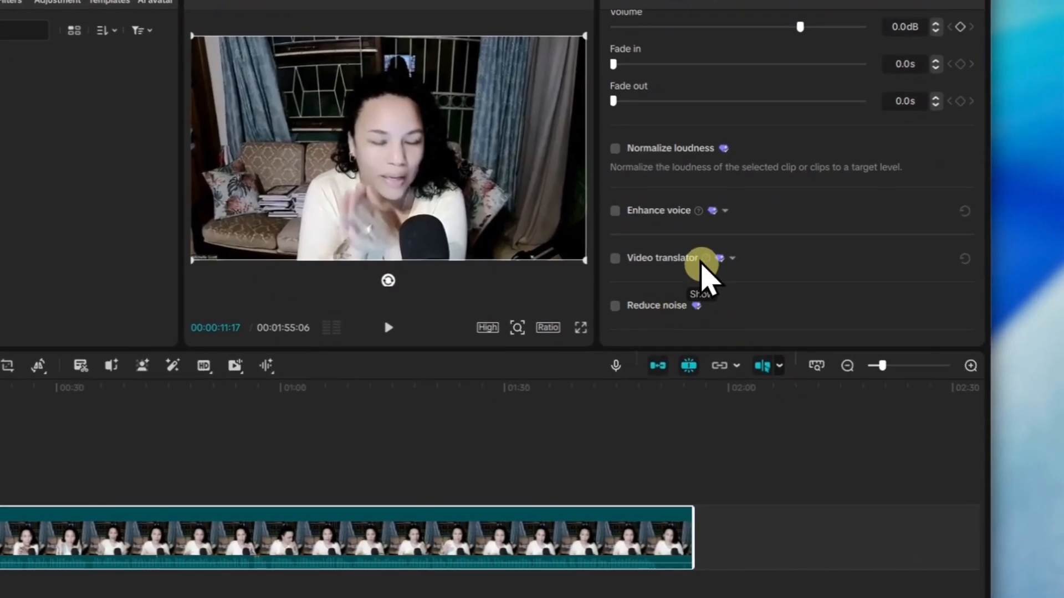
scroll(721, 321, "up", 1)
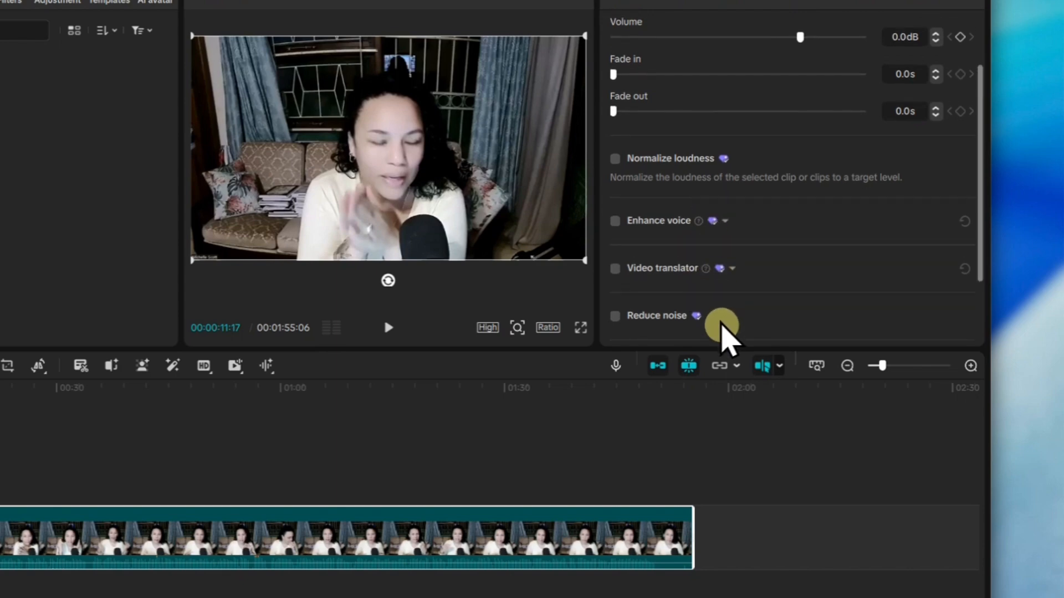
scroll(720, 332, "up", 1)
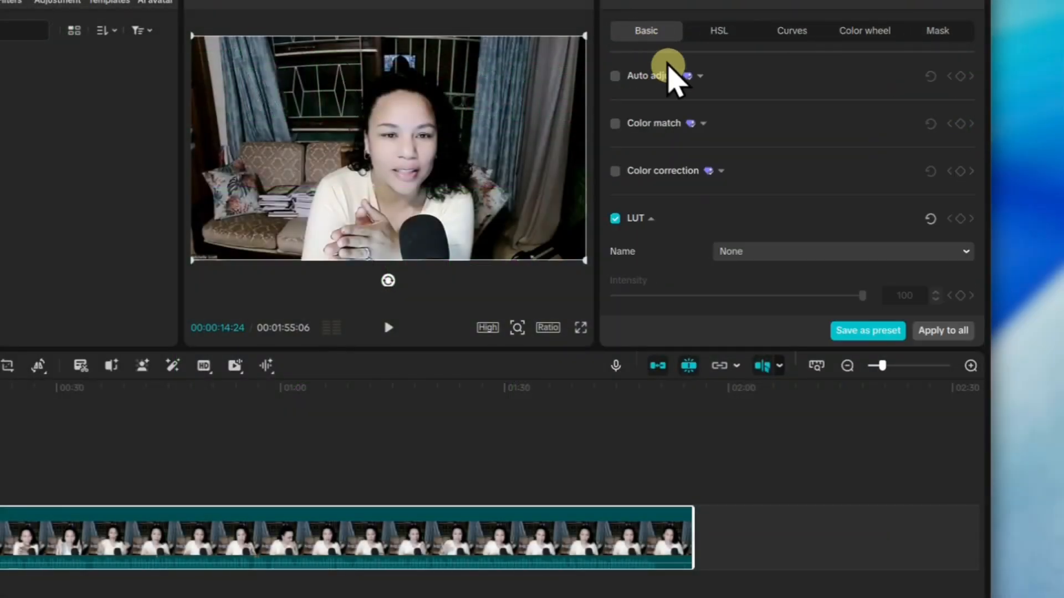
Step: Set the clip's colour temperature to 8 and its saturation to 9 in the basic colour adjustments
scroll(703, 244, "down", 1)
scroll(701, 255, "down", 6)
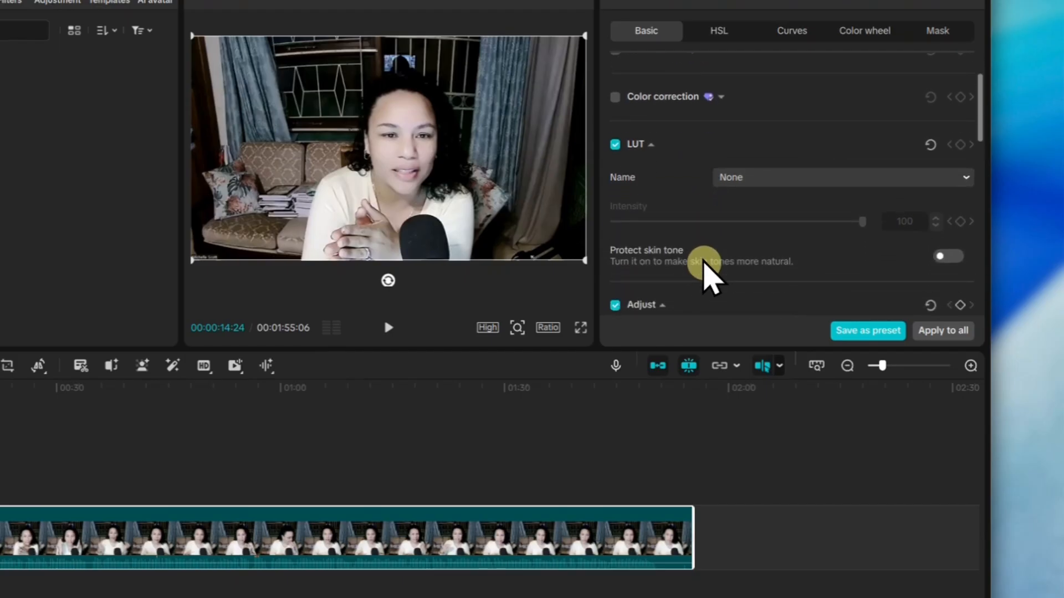
scroll(696, 269, "down", 1)
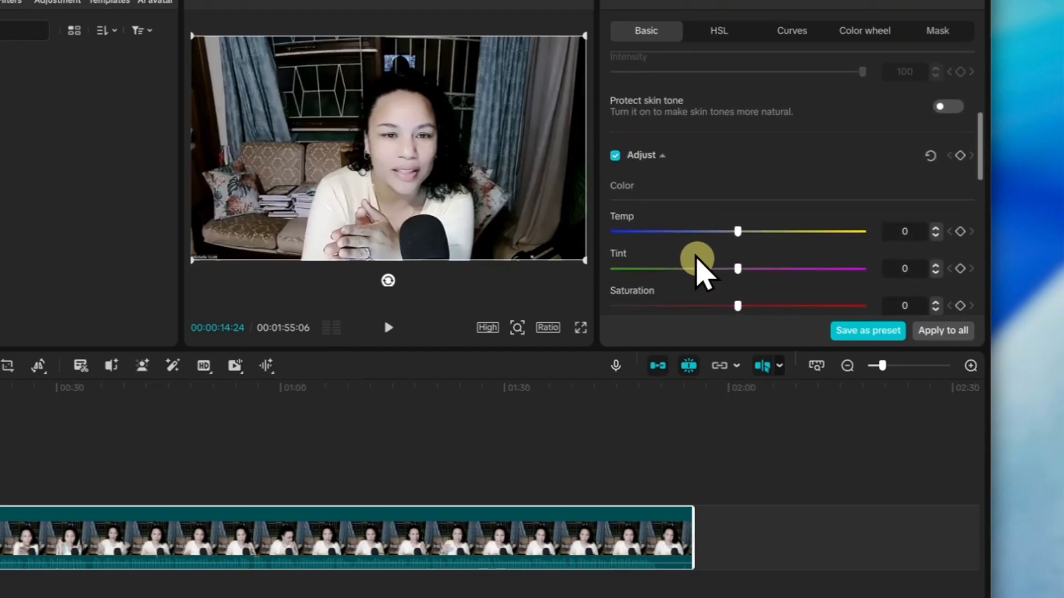
scroll(687, 268, "down", 1)
scroll(706, 274, "down", 2)
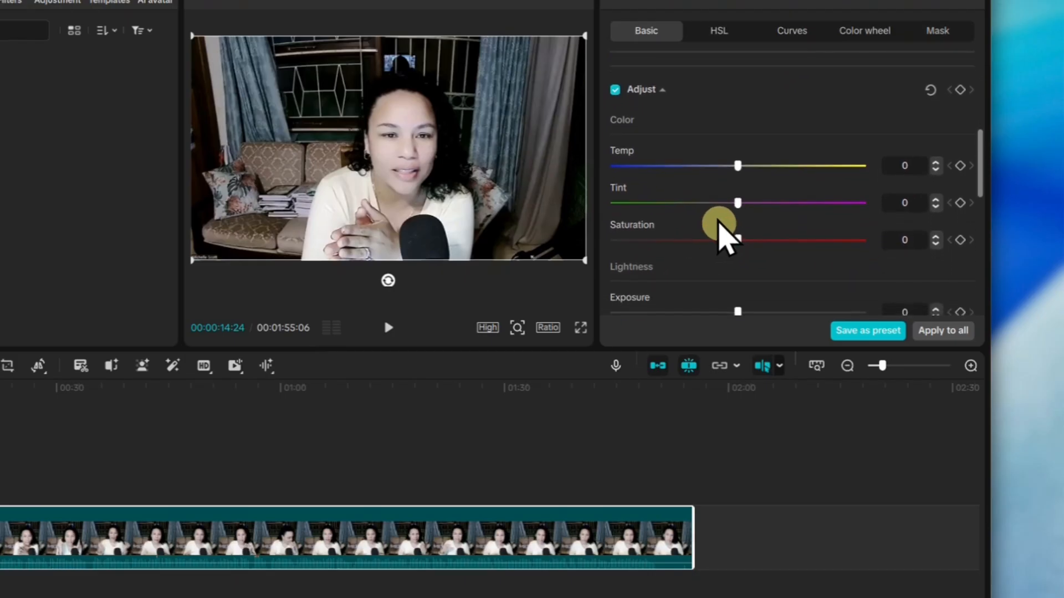
left_click_drag(737, 167, 757, 168)
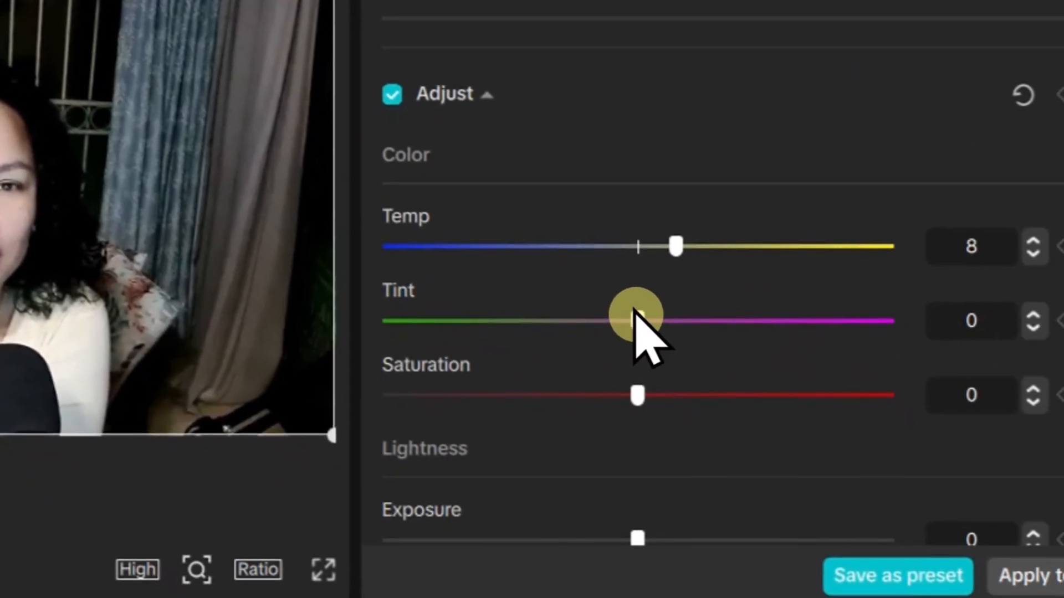
left_click_drag(713, 361, 742, 358)
left_click_drag(659, 308, 629, 305)
left_click_drag(623, 386, 670, 383)
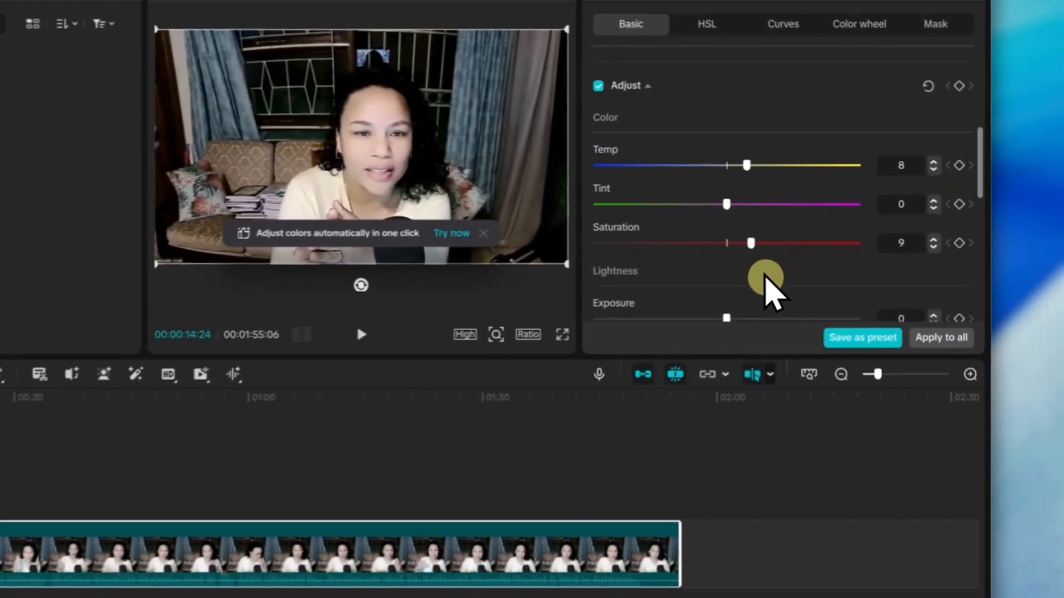
Step: Set the clip's contrast to 6 and look through the remaining lightness and effects adjustments
scroll(754, 285, "down", 3)
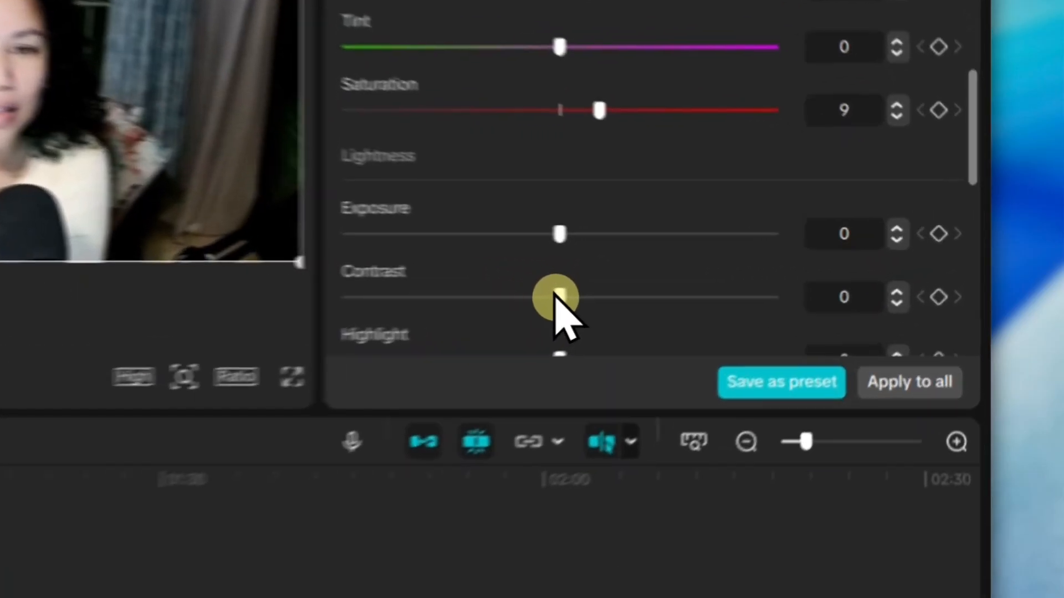
left_click_drag(738, 290, 752, 289)
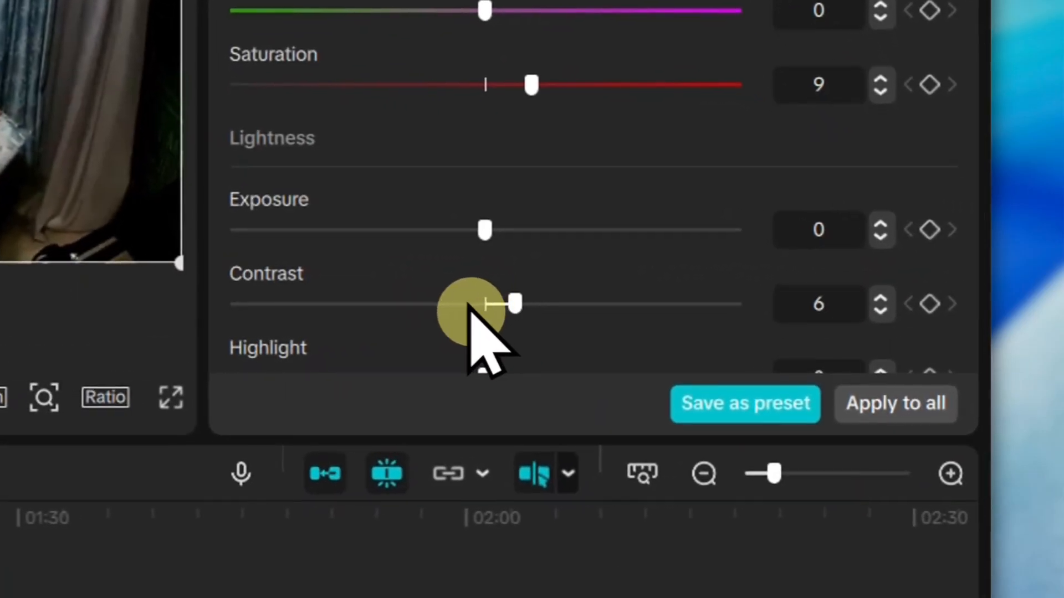
scroll(466, 319, "down", 2)
scroll(713, 288, "down", 5)
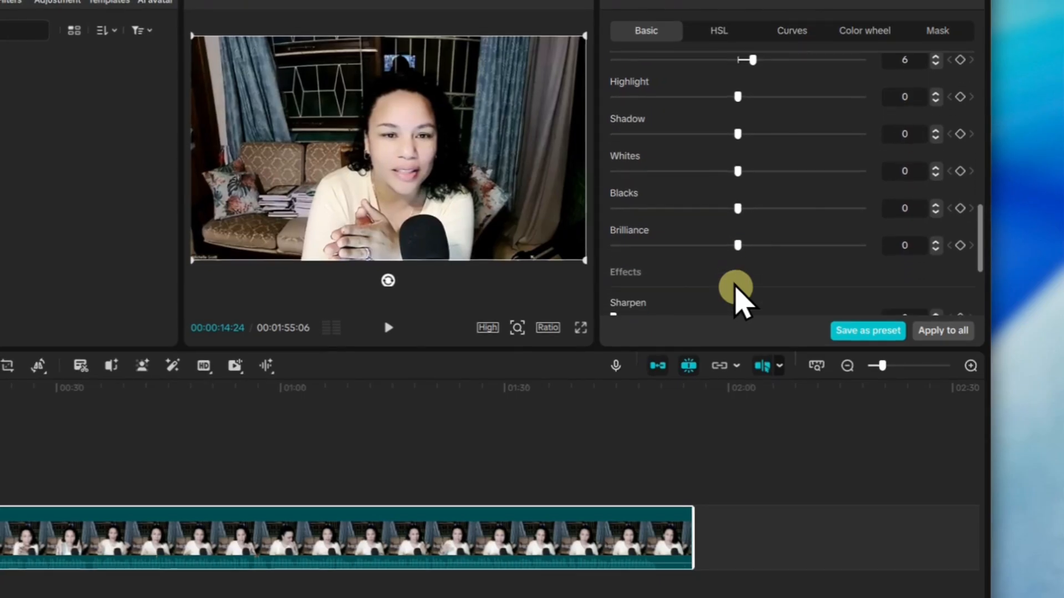
scroll(736, 286, "down", 4)
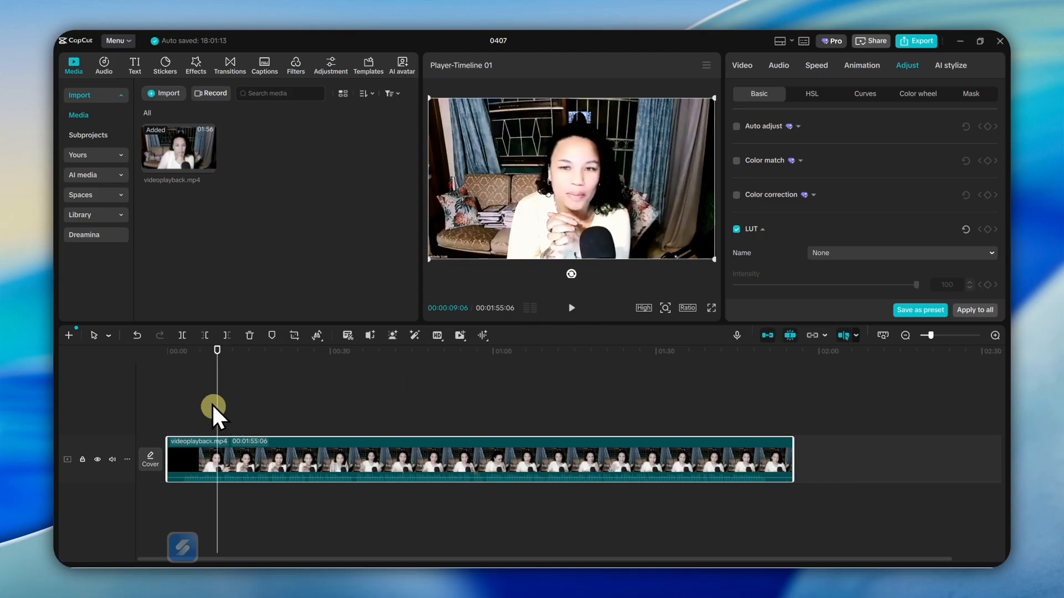
Step: Preview the clip's opening seconds and trim its start until the clip lasts 00:01:52:00
left_click(152, 388)
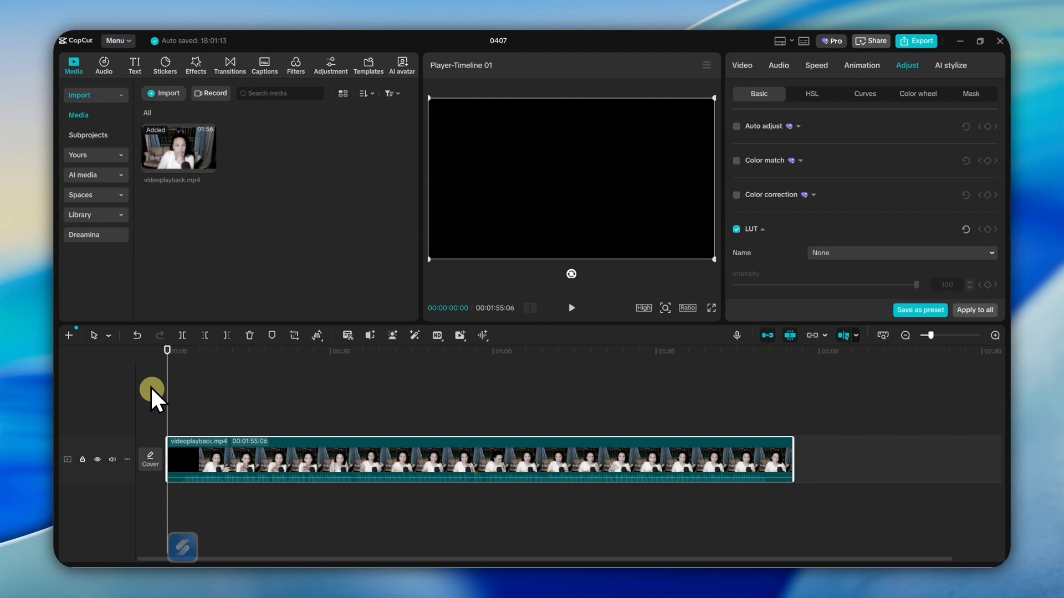
key("space")
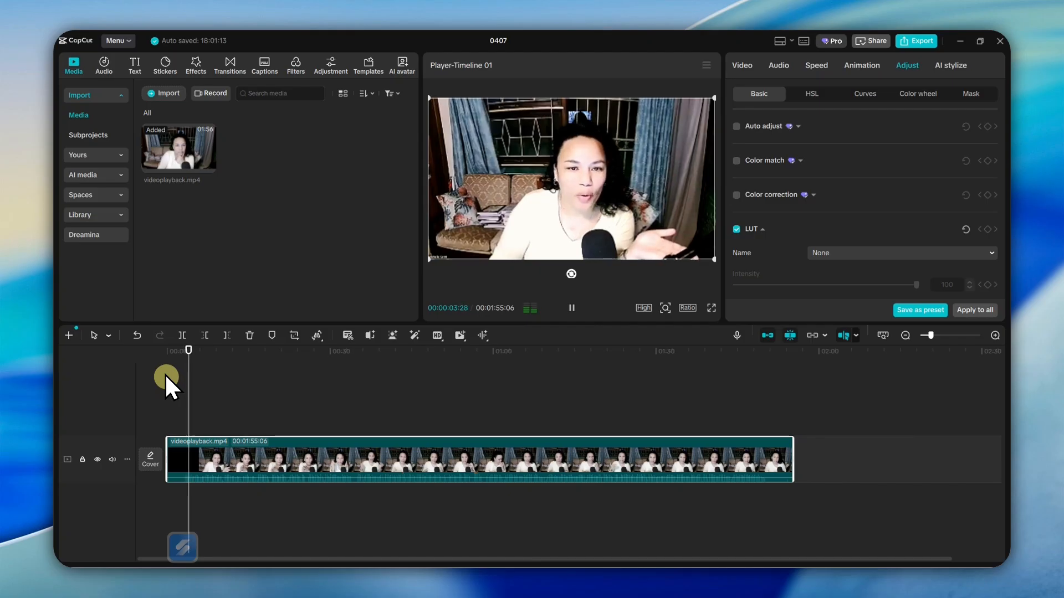
key("space")
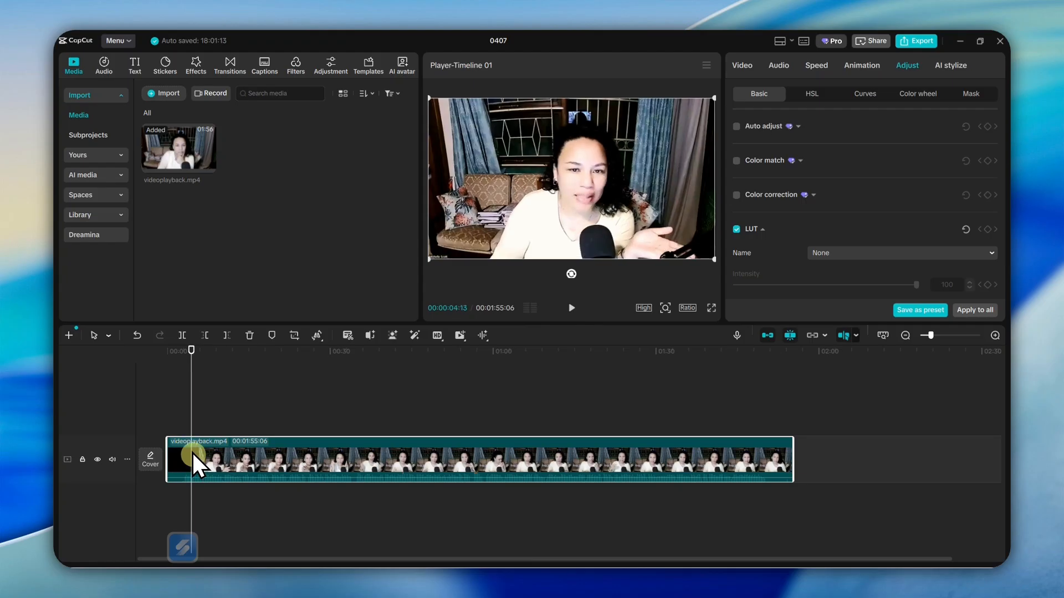
left_click_drag(167, 445, 177, 447)
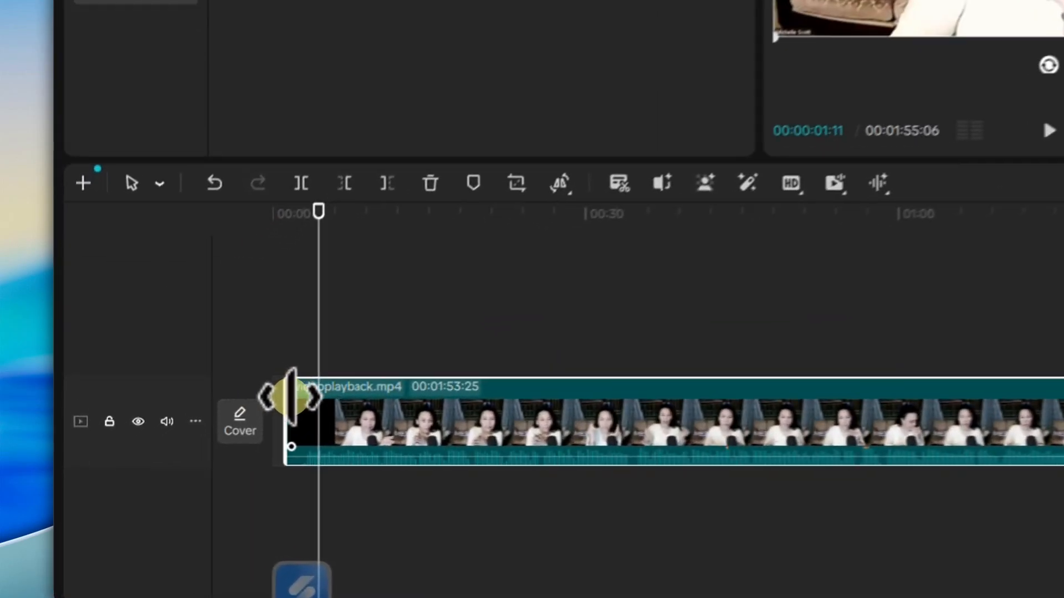
left_click_drag(289, 396, 325, 416)
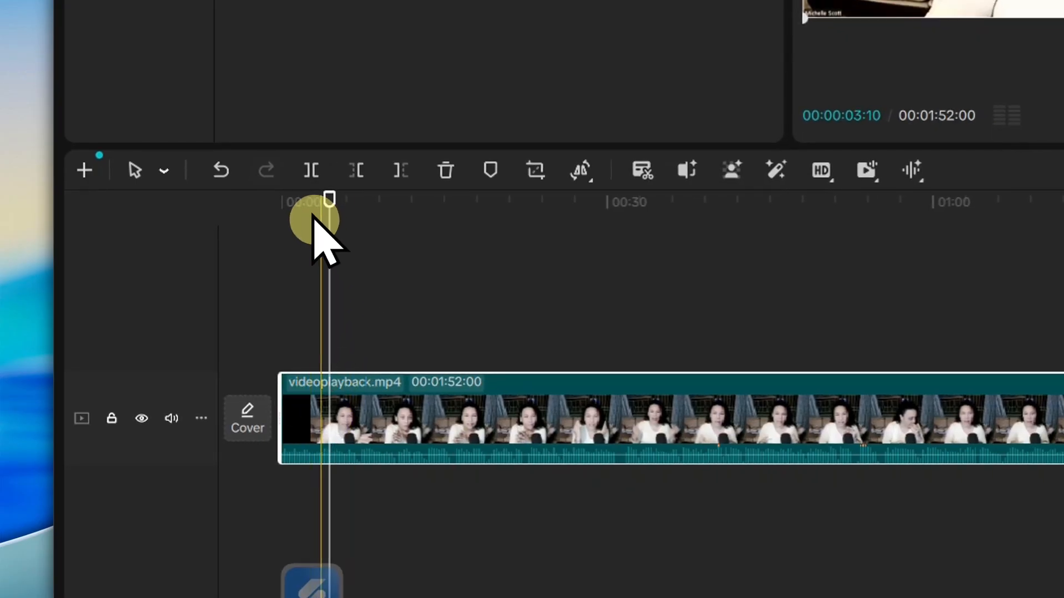
left_click_drag(326, 198, 253, 207)
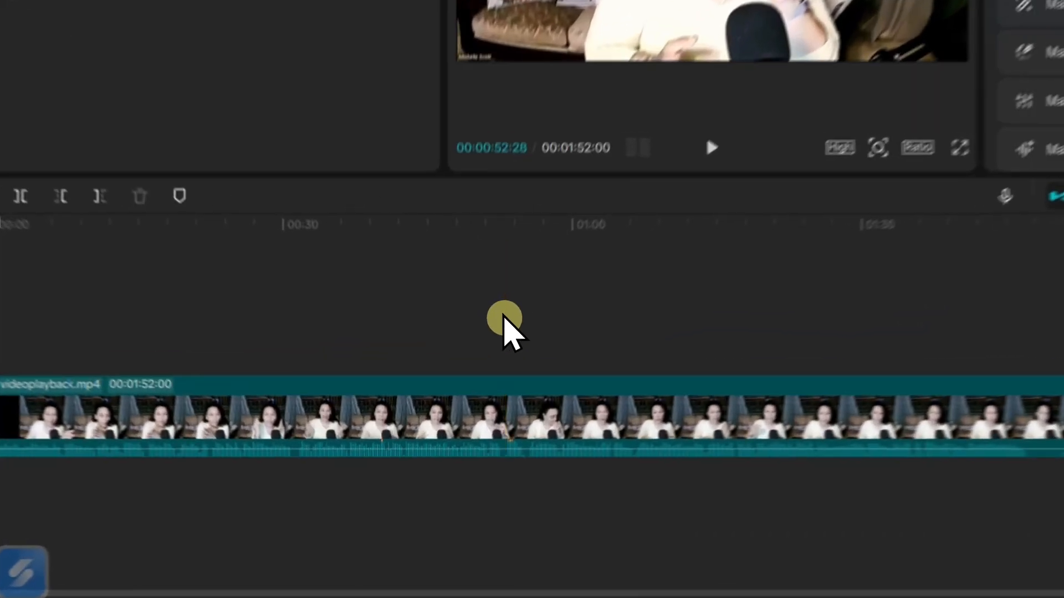
Step: Play the passage just before the 54-second mark and split the clip at 00:00:53:09
left_click(504, 318)
key("space")
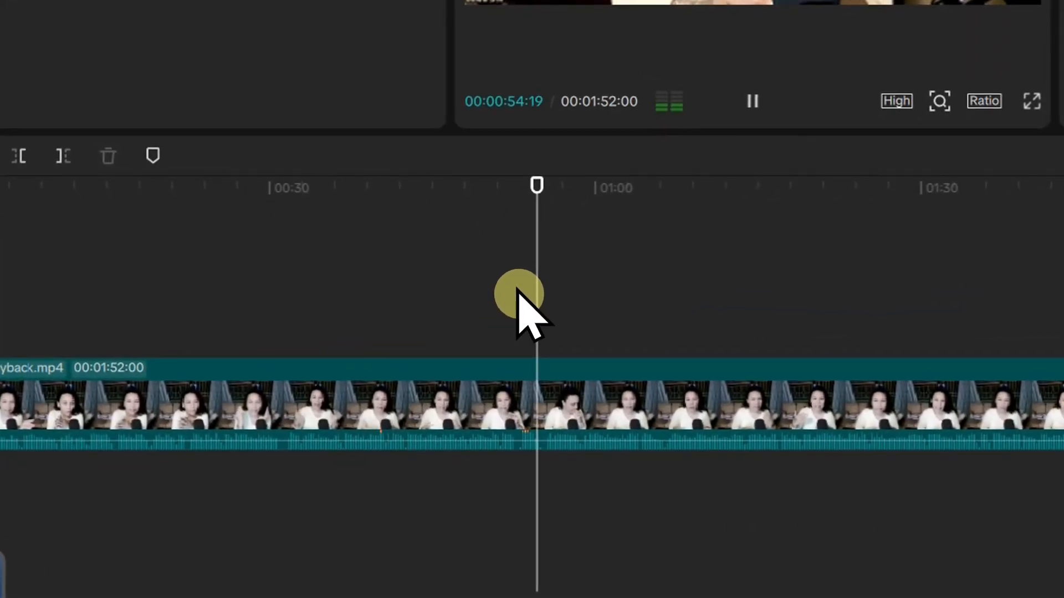
left_click_drag(548, 292, 520, 301)
left_click(521, 380)
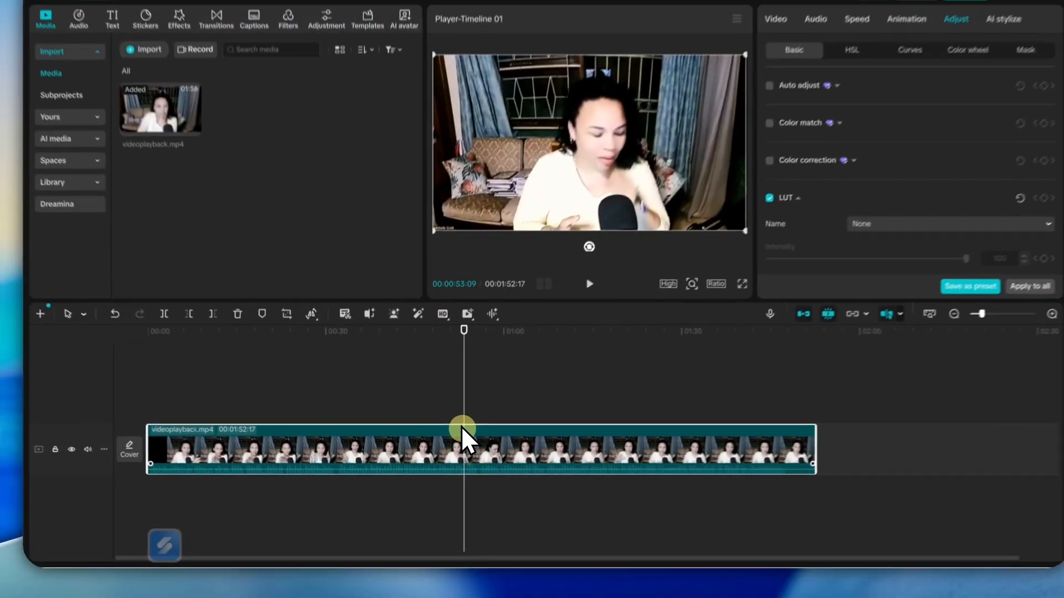
key("ctrl+b")
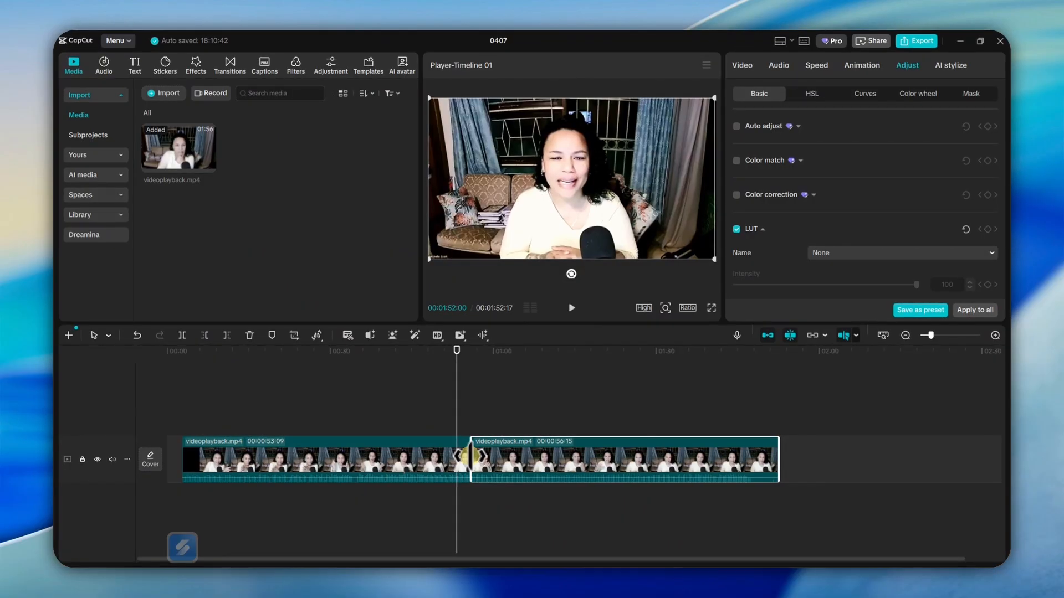
Step: Trim the start of the second segment to a duration of 00:00:56:20 and play back across the cut
left_click_drag(470, 456, 470, 456)
left_click(443, 422)
key("space")
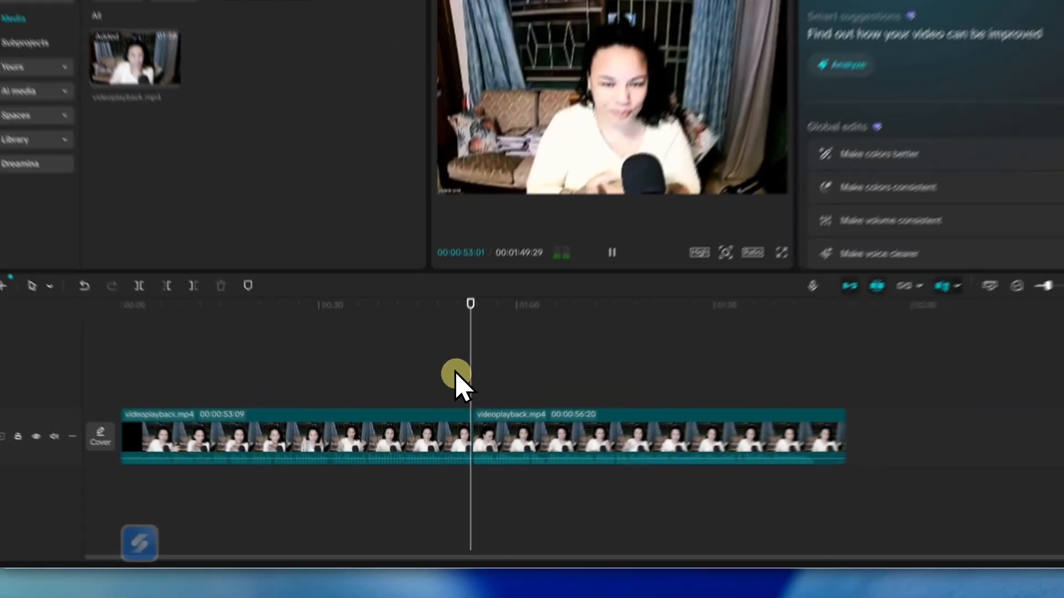
key("space")
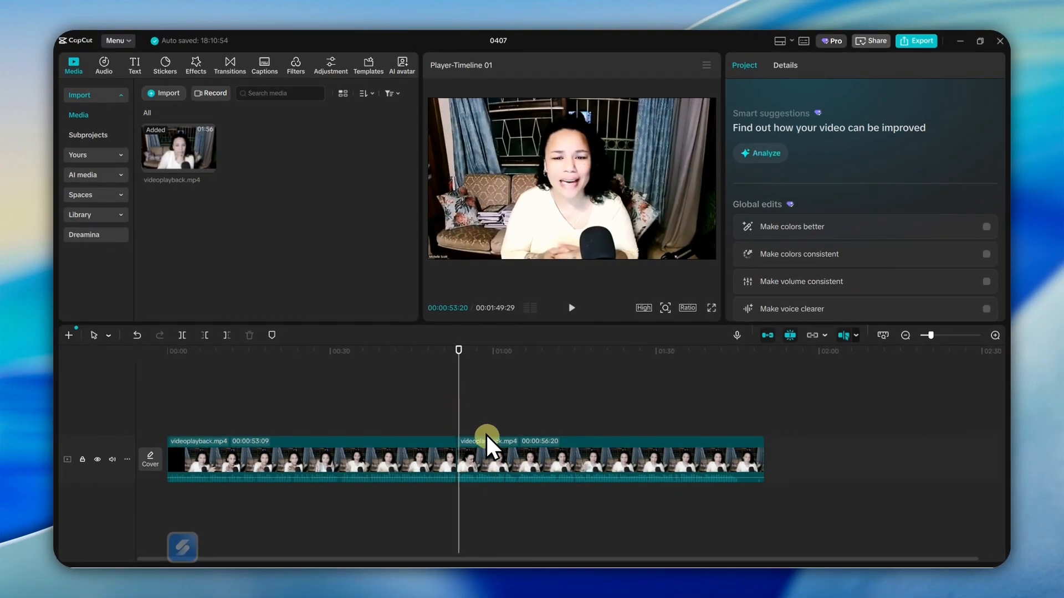
key("space")
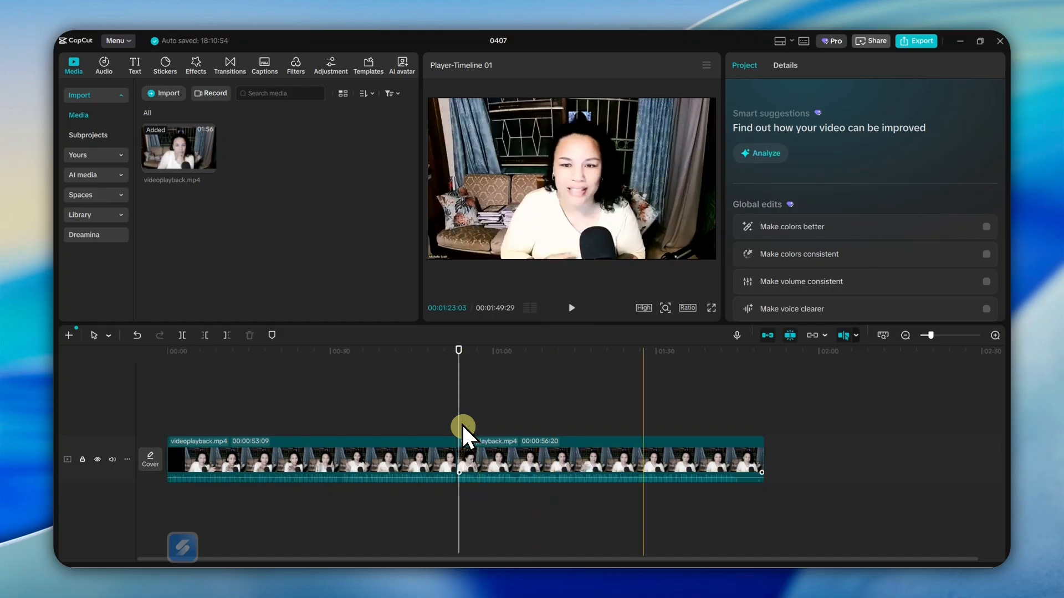
left_click(553, 438)
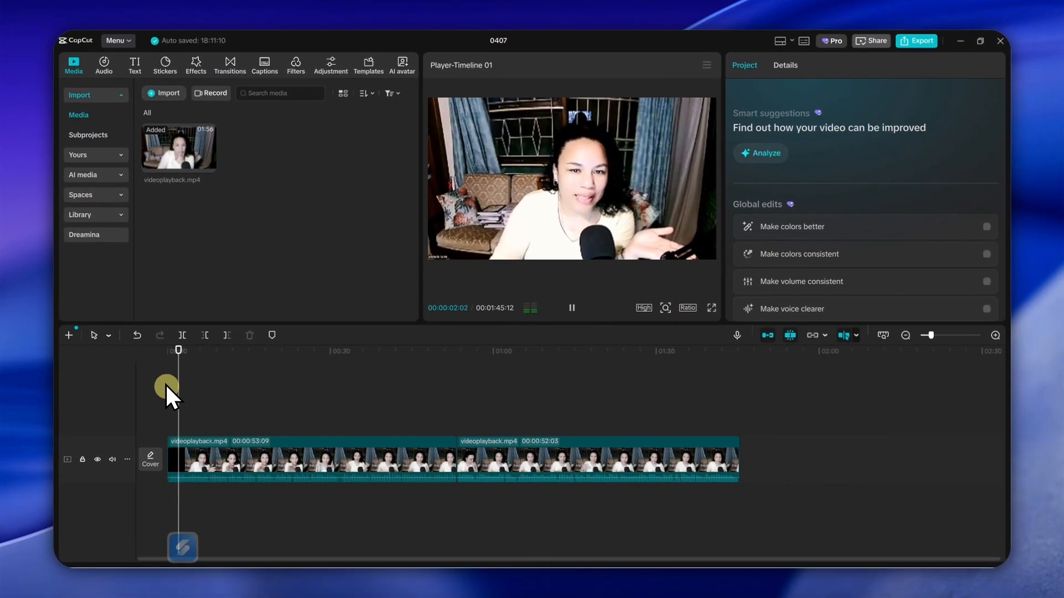
Step: Stop playback and scrub the playhead from the opening seconds into the second segment
key("space")
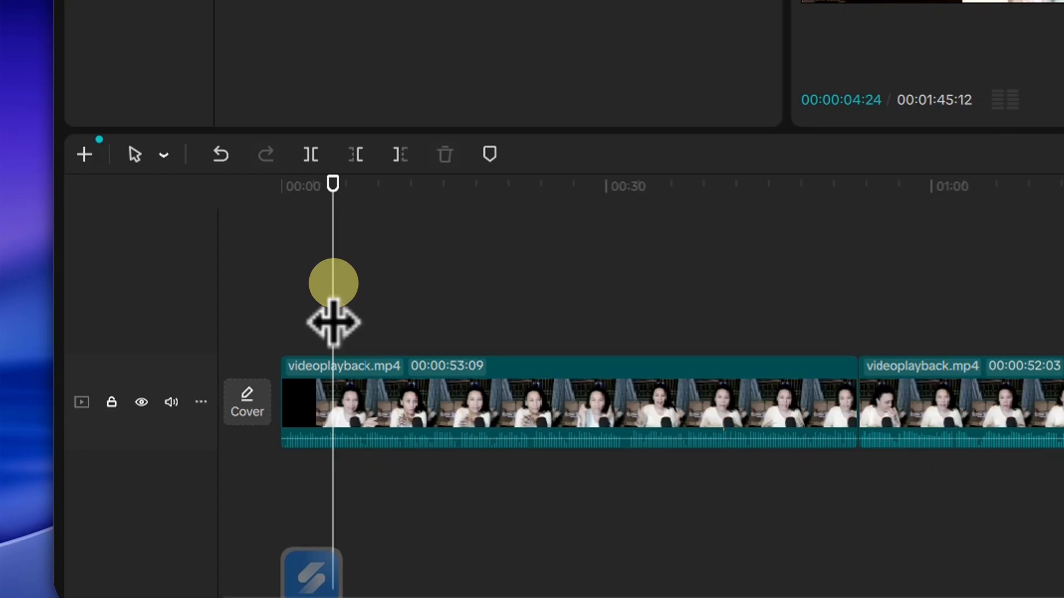
left_click_drag(333, 281, 308, 271)
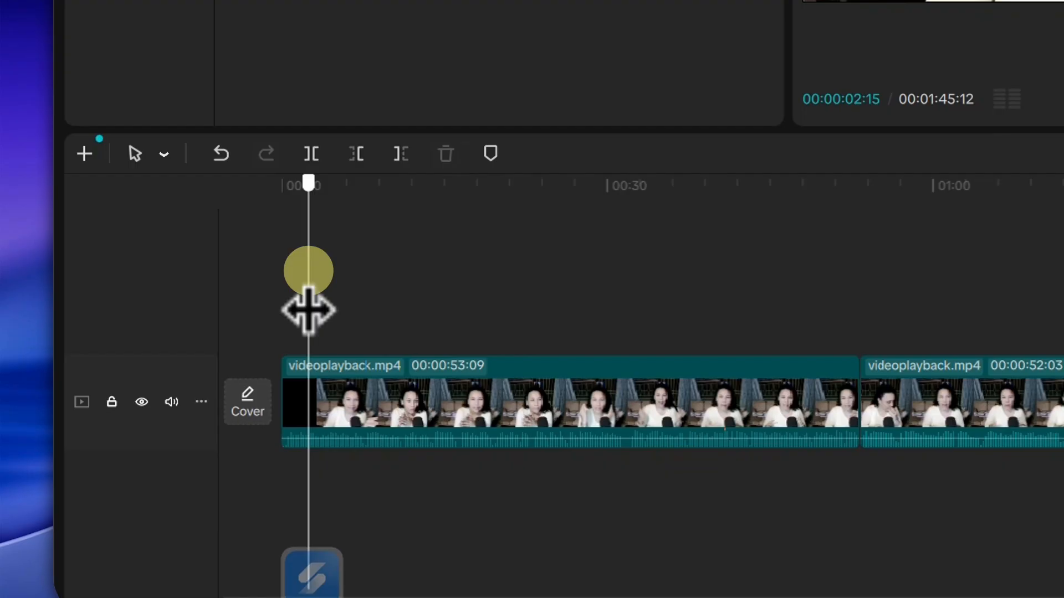
left_click_drag(308, 271, 1007, 334)
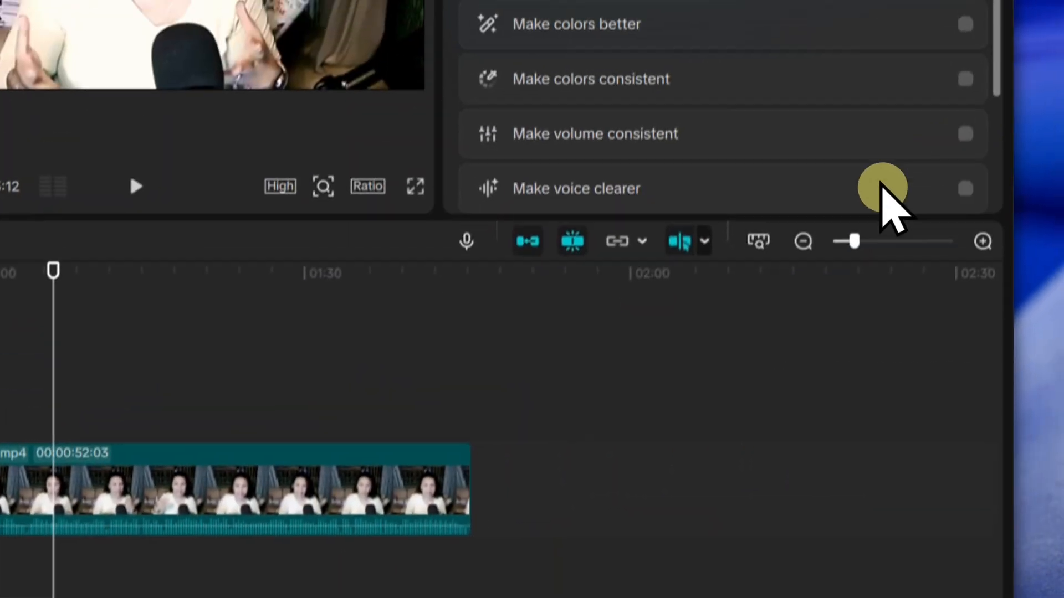
Step: Play the passage around the 01:12 mark and split the clip at 00:01:11:21
left_click_drag(853, 241, 886, 243)
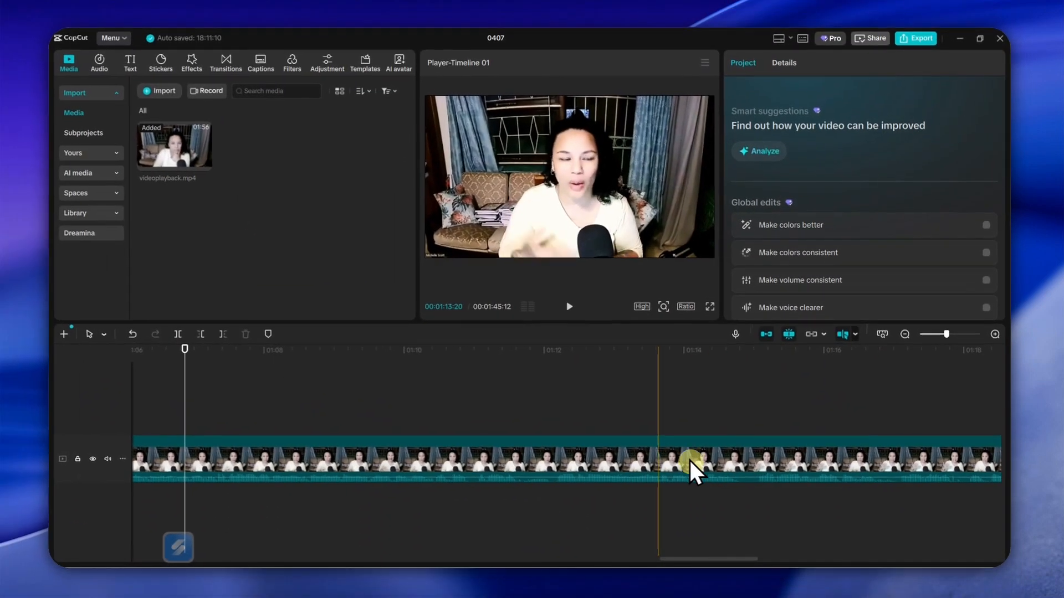
left_click(529, 392)
key("space")
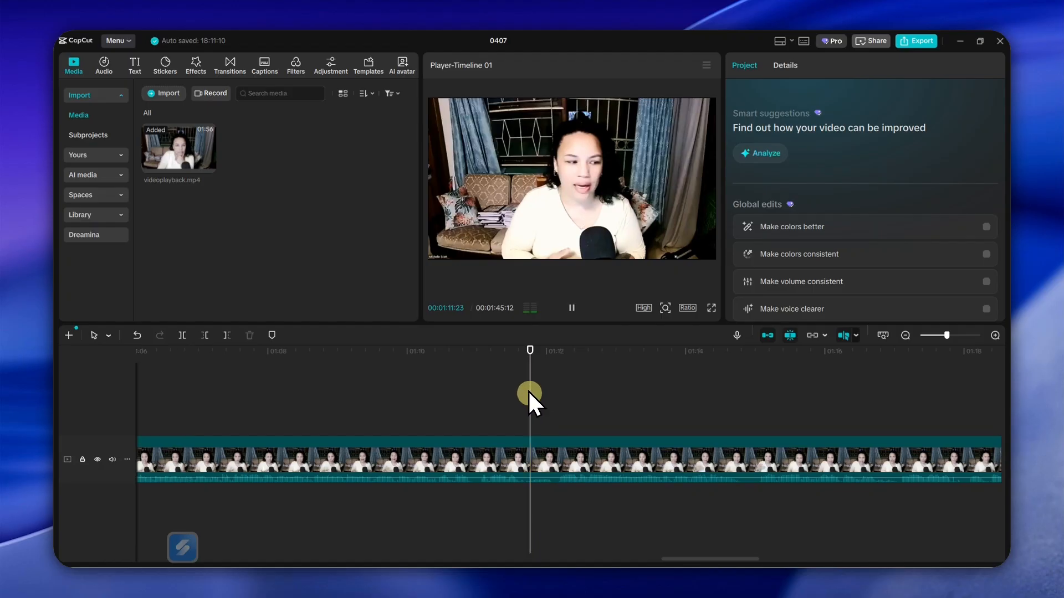
key("space")
left_click(529, 443)
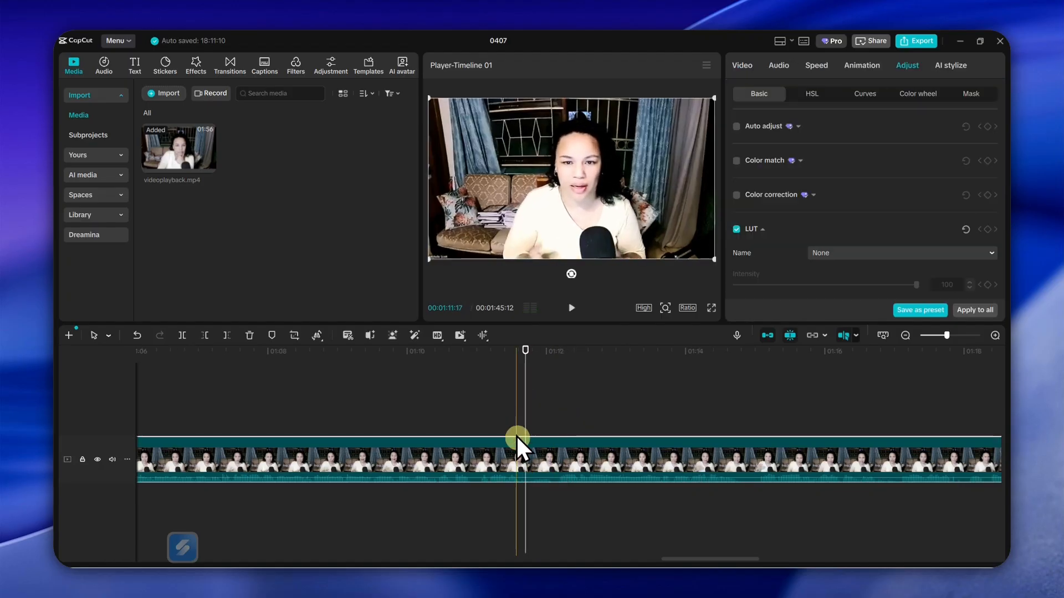
left_click(180, 334)
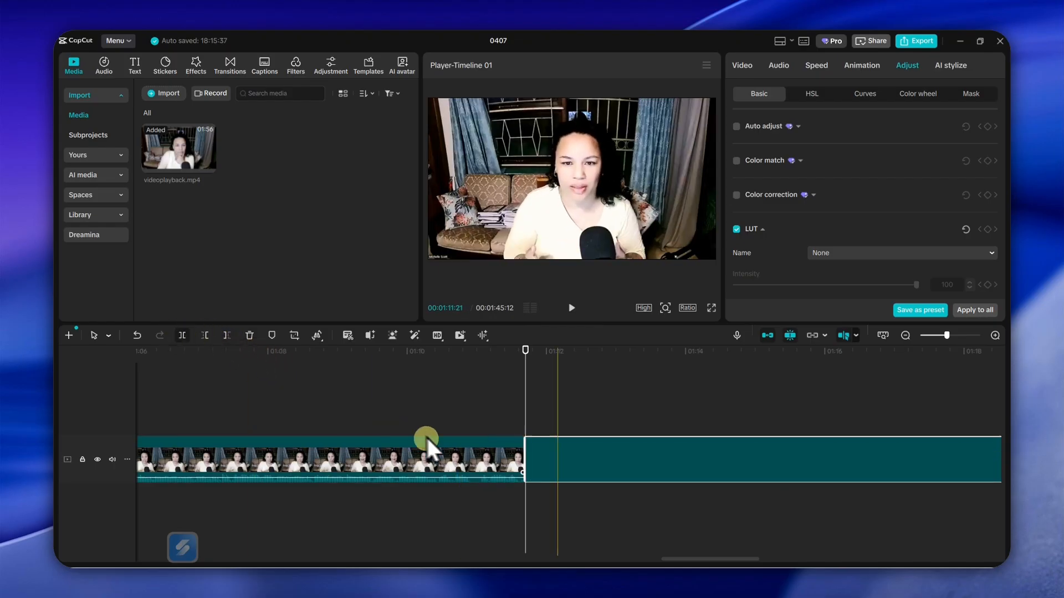
Step: Trim the start of the third segment to a duration of 00:00:33:07 and play back across the cut
left_click_drag(533, 459, 565, 458)
left_click(482, 412)
key("space")
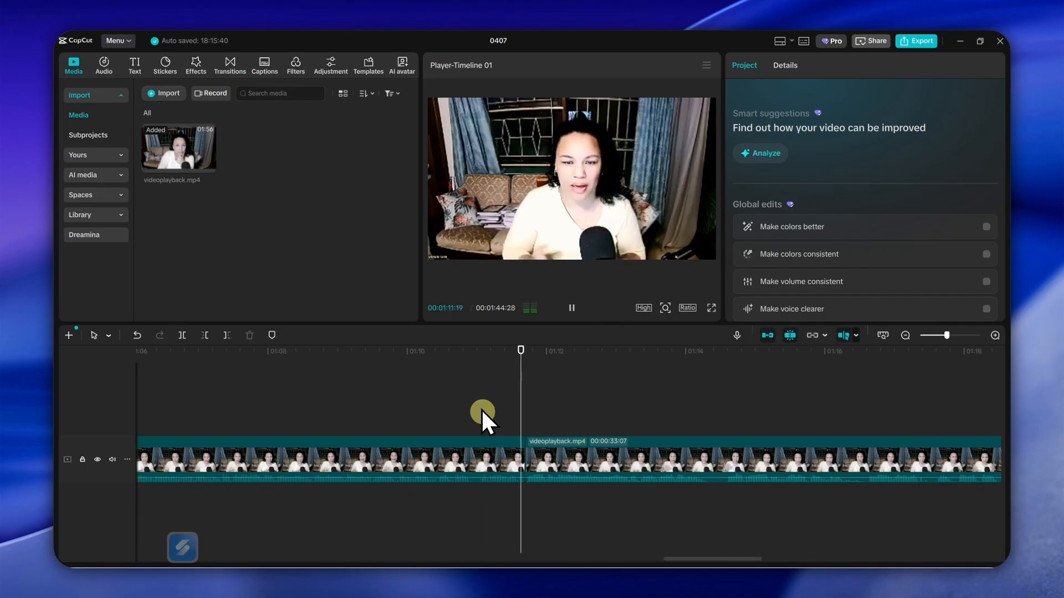
key("space")
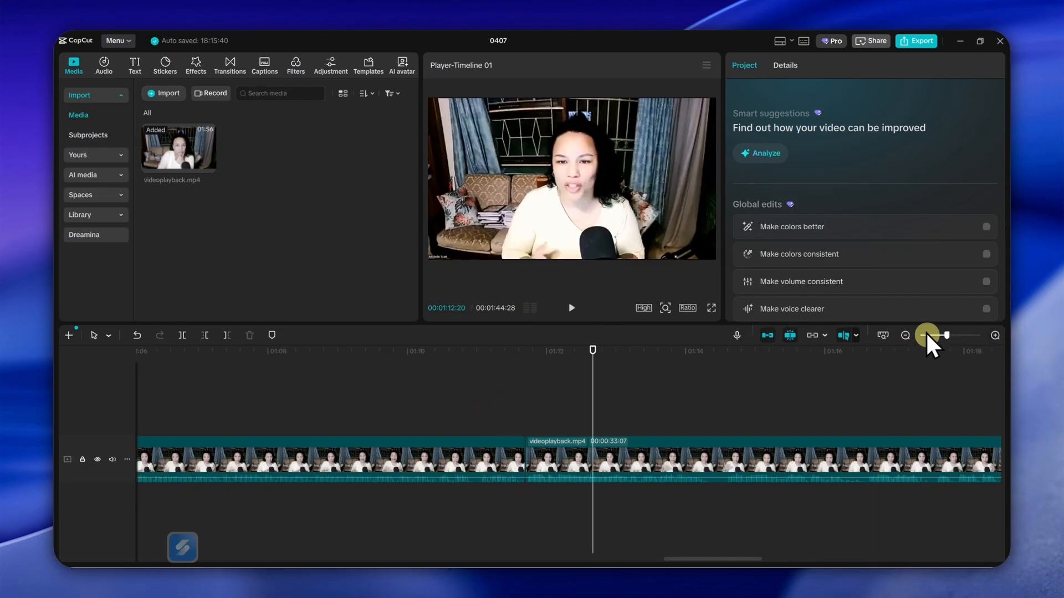
mouse_move(925, 335)
left_mouse_down()
mouse_move(944, 335)
mouse_move(932, 335)
left_mouse_up()
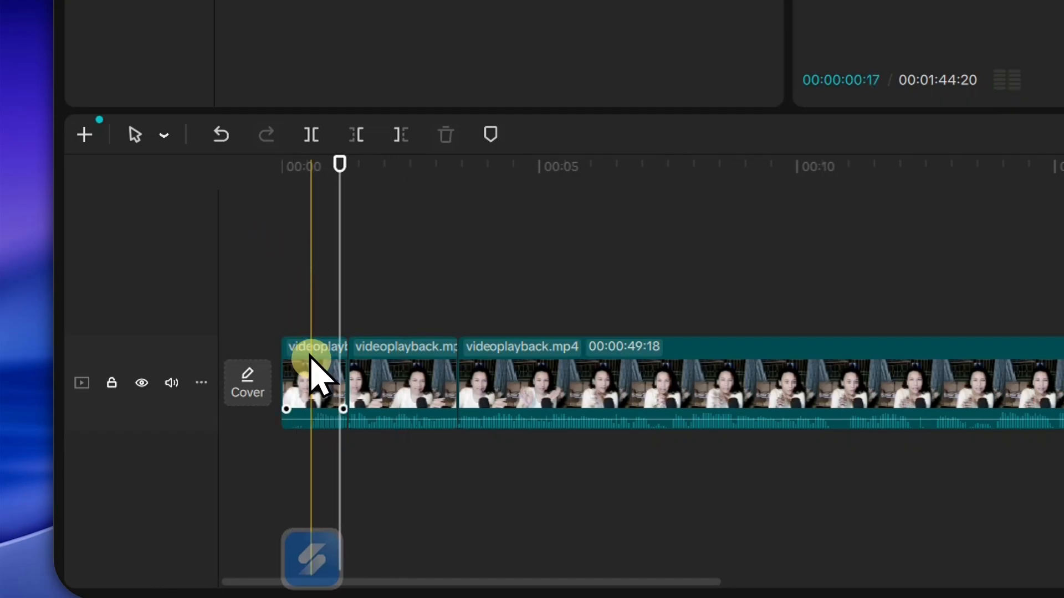
Step: Trim the start of the short opening segment until the project lasts 00:01:44:04, checking playback and returning to the timeline's start
left_click(287, 346)
left_click_drag(307, 350, 312, 350)
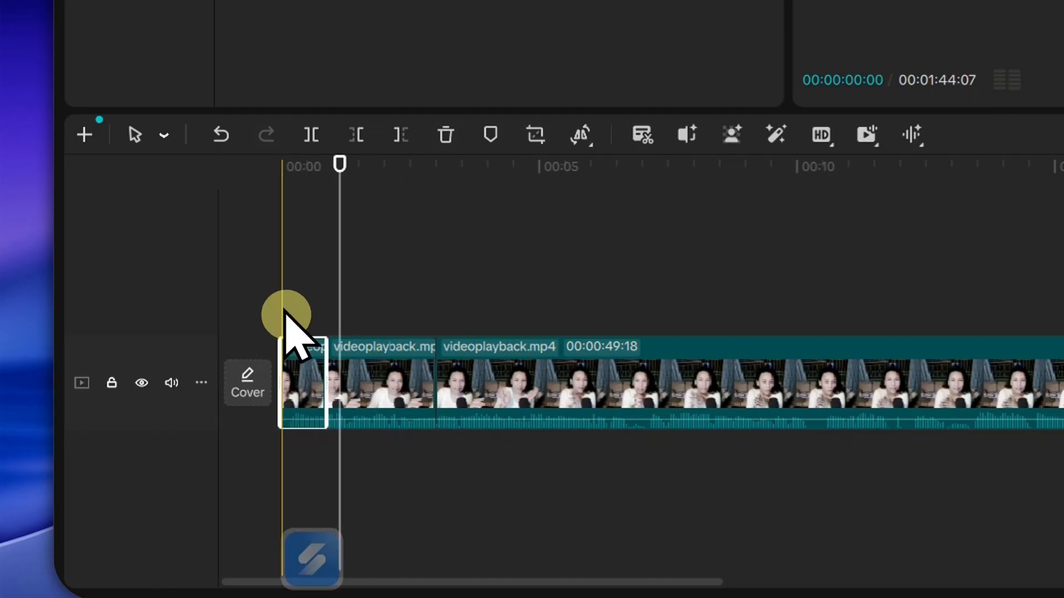
left_click(263, 271)
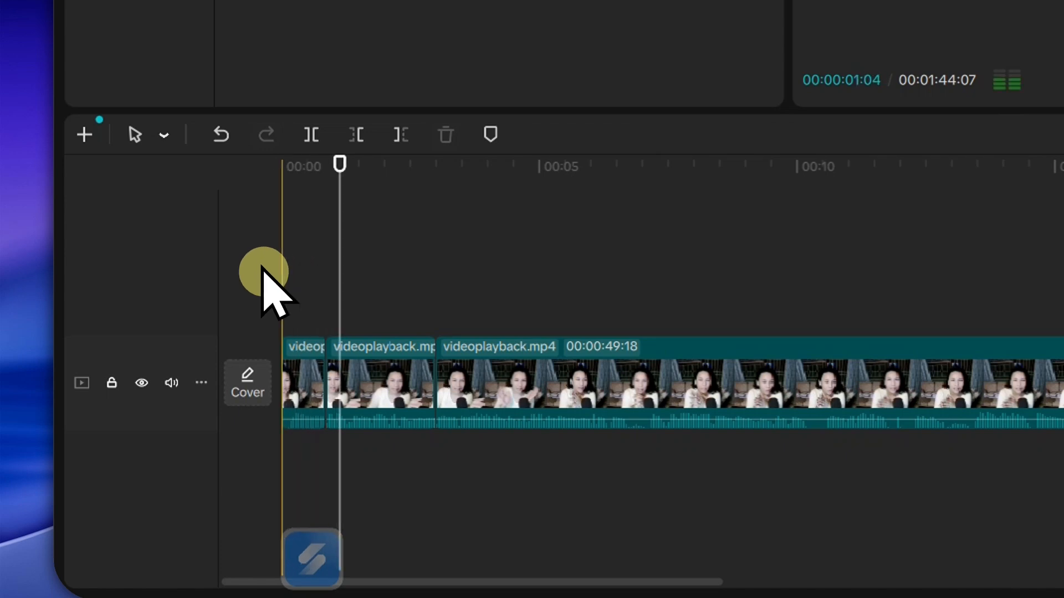
left_click(301, 367)
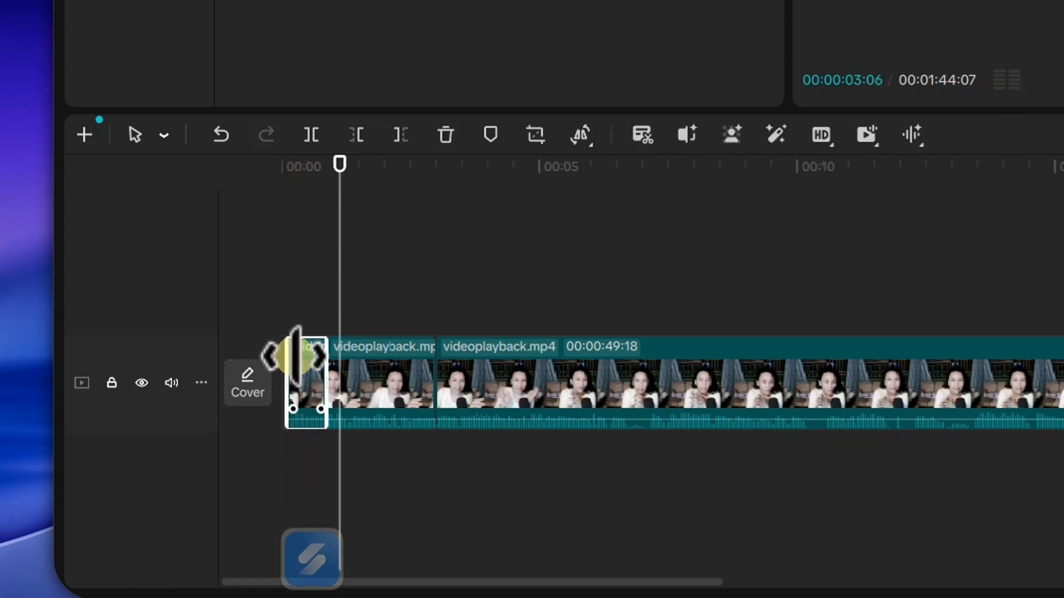
left_click(277, 290)
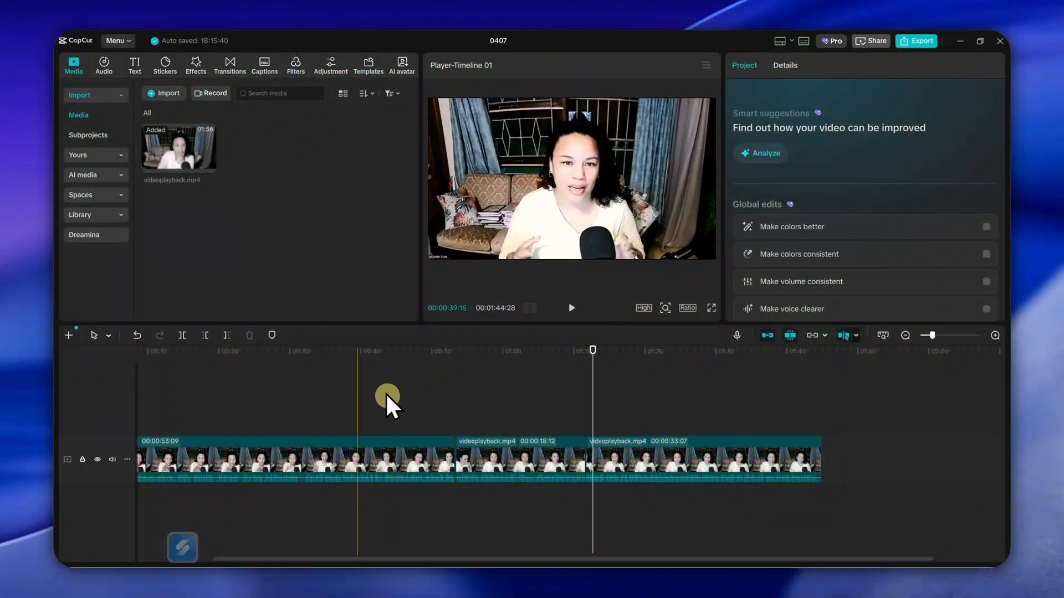
scroll(350, 399, "up", 1)
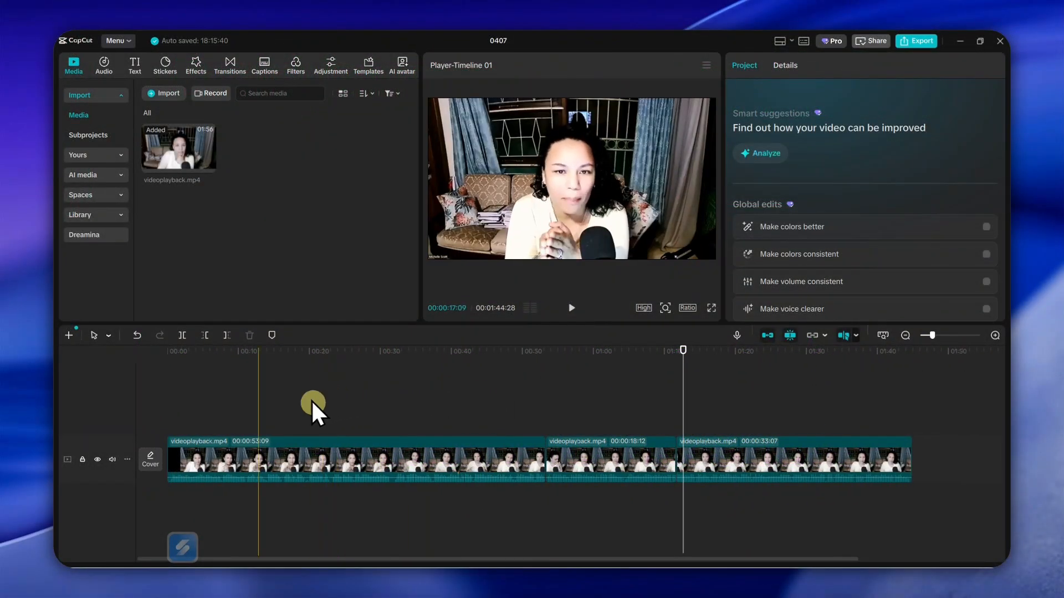
left_click(154, 375)
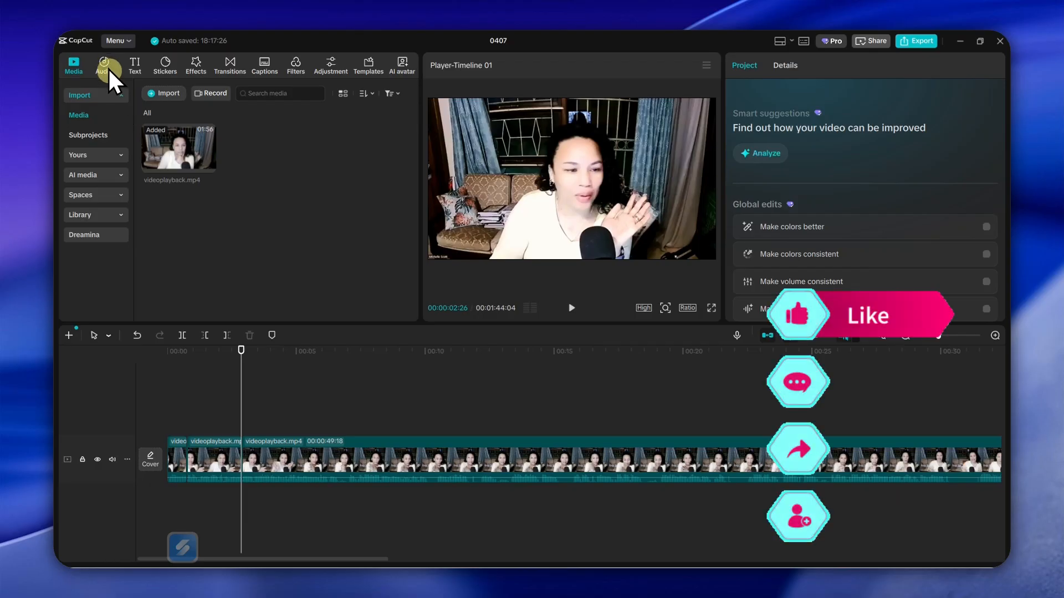
Step: Import every file from the Desktop folder Creative Wellness > Brolls and the music file Mindful.mp3 into the project media
left_click(160, 96)
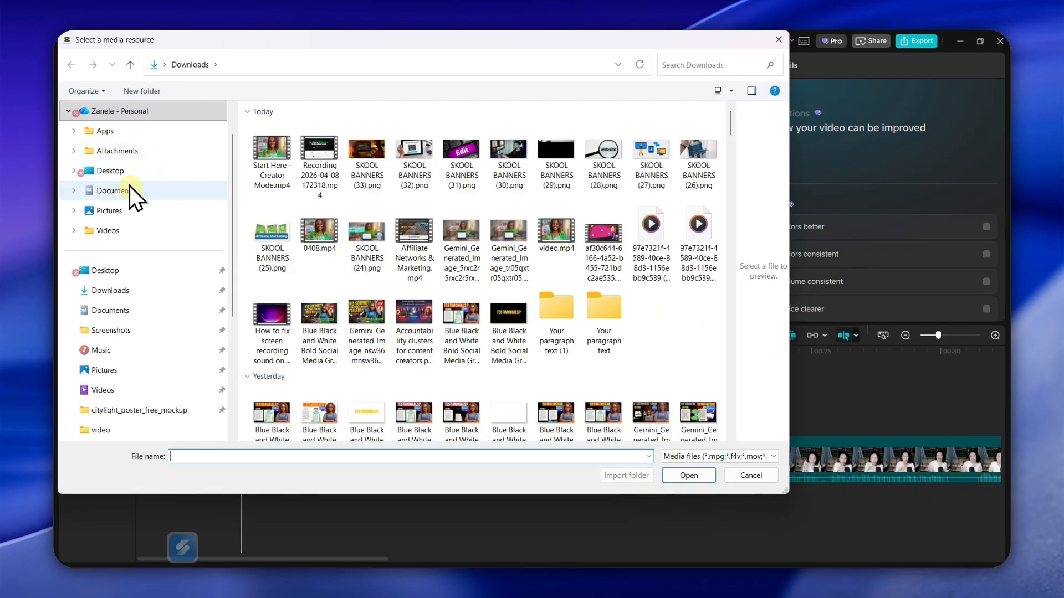
left_click(116, 272)
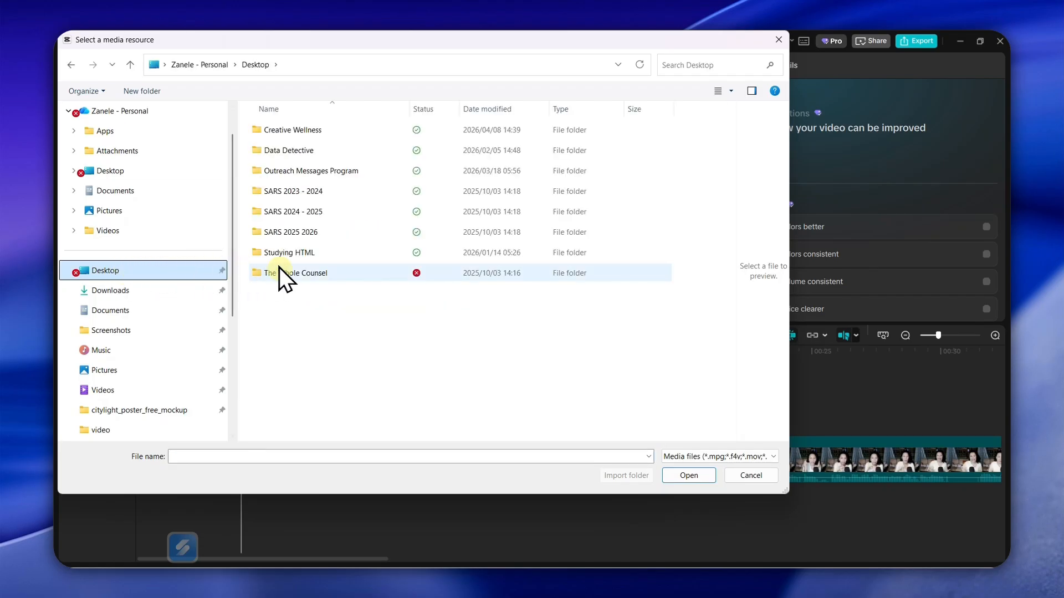
double_click(301, 136)
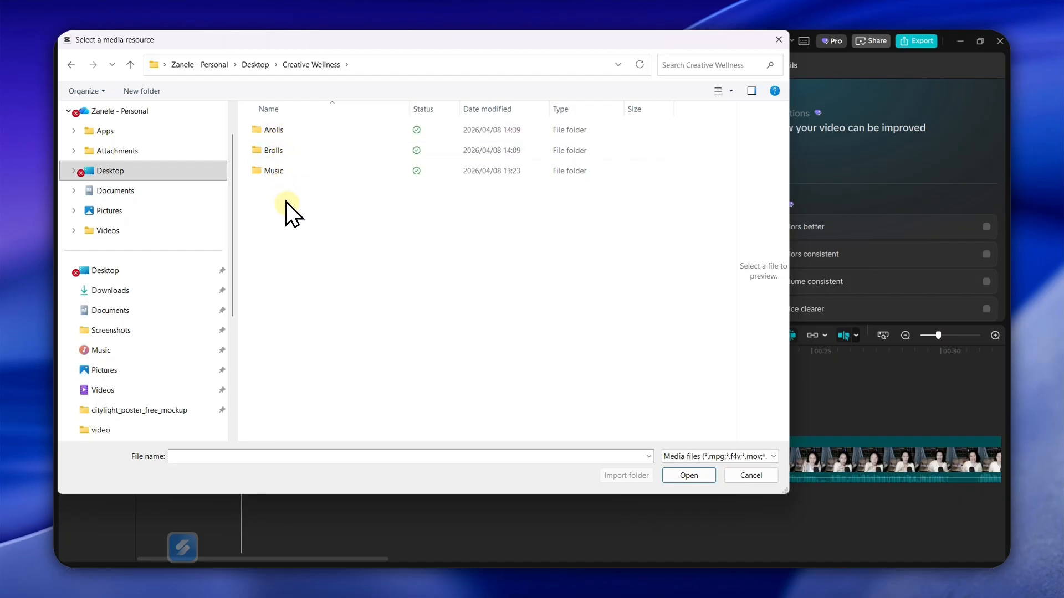
double_click(281, 151)
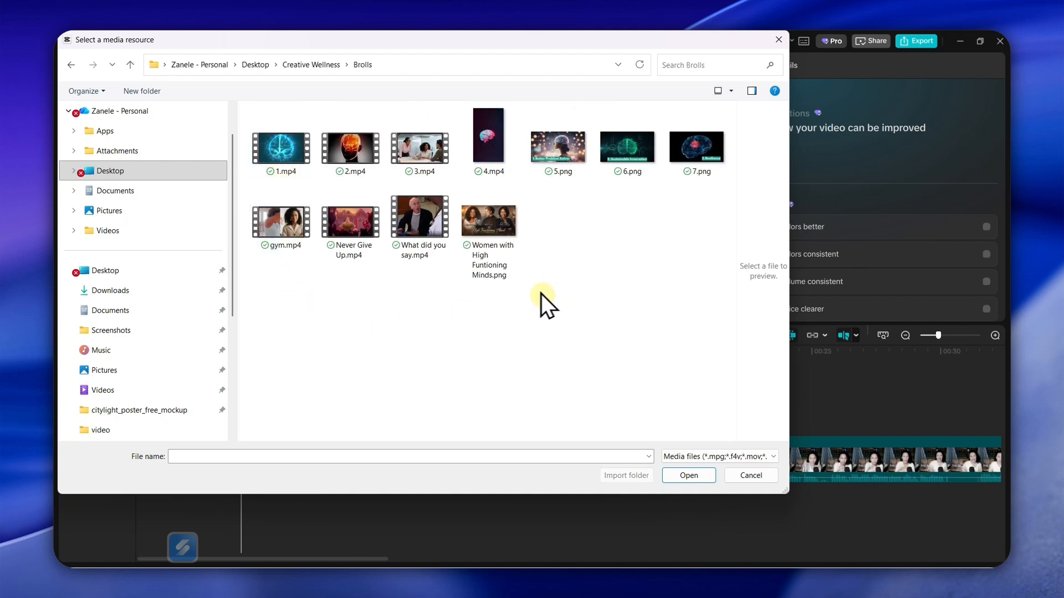
left_click_drag(338, 363, 566, 137)
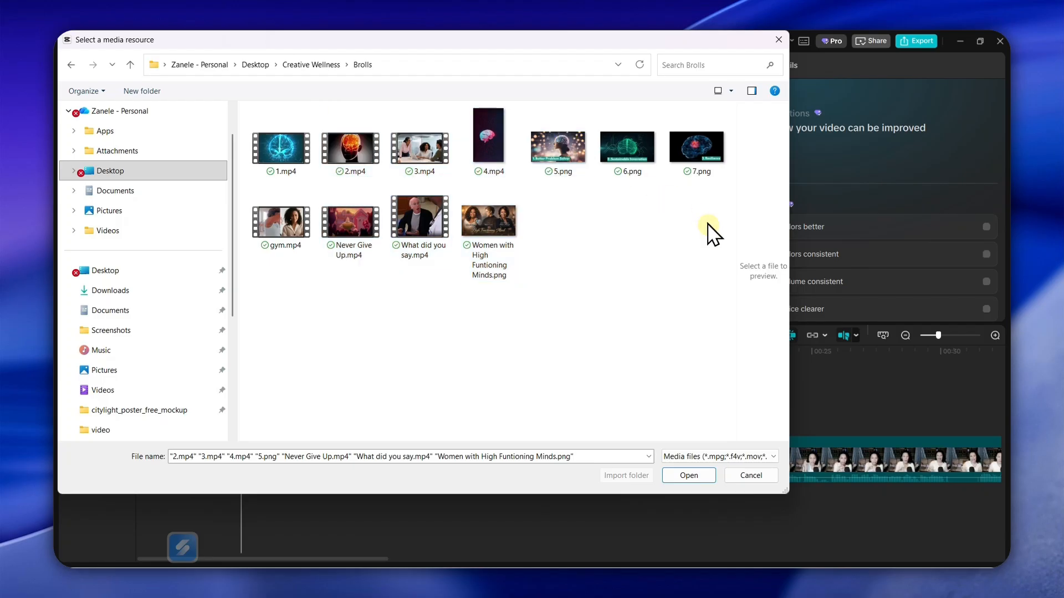
left_click_drag(328, 360, 325, 166)
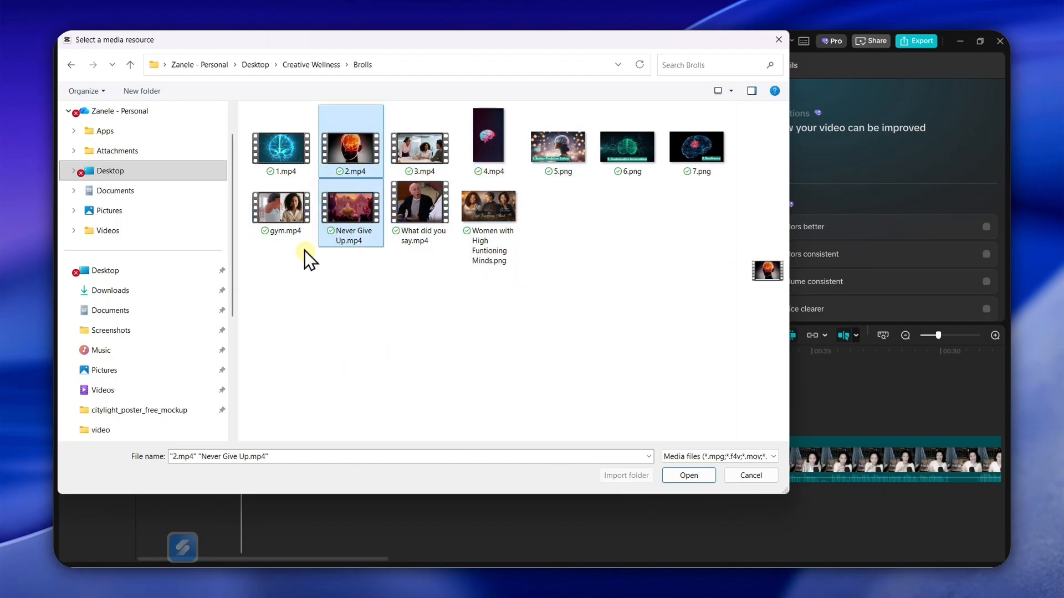
left_click_drag(275, 308, 687, 161)
left_click(683, 477)
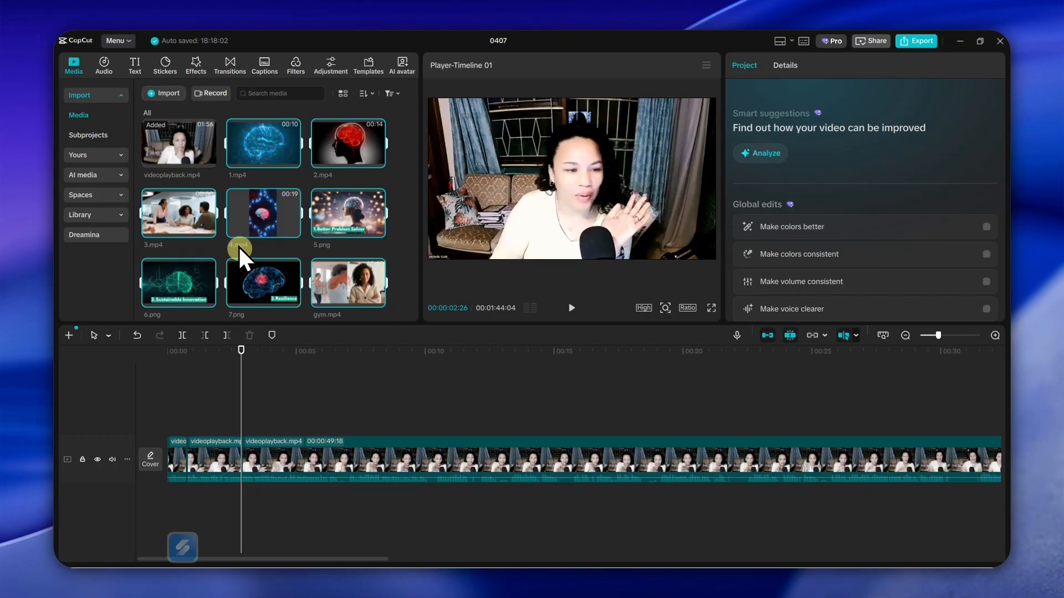
left_click(166, 92)
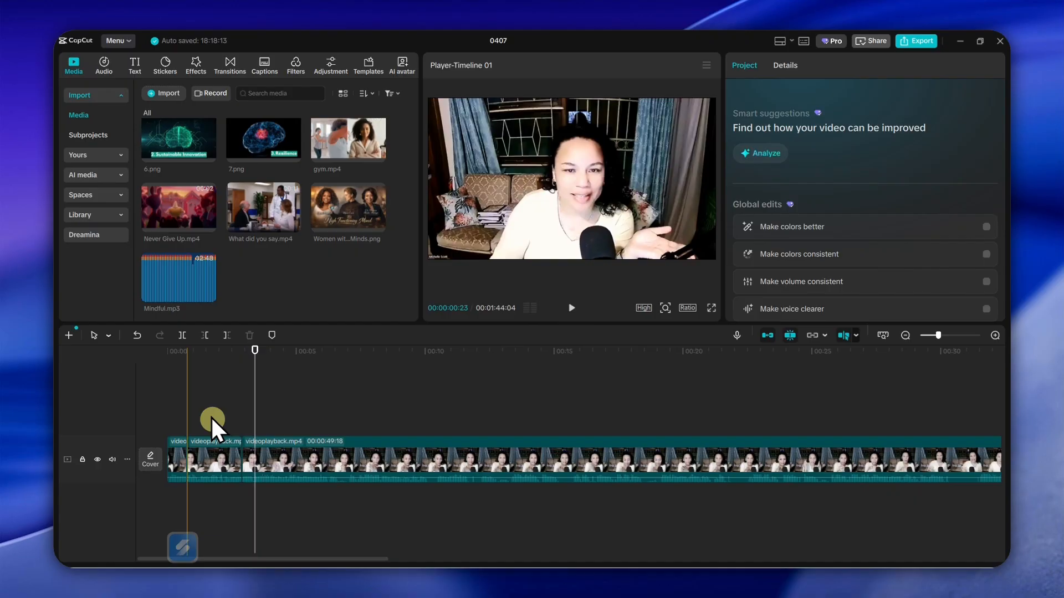
Step: Play the second segment from 00:00:00:23 and insert What did you say.mp4 directly after it on the main track
left_click(185, 415)
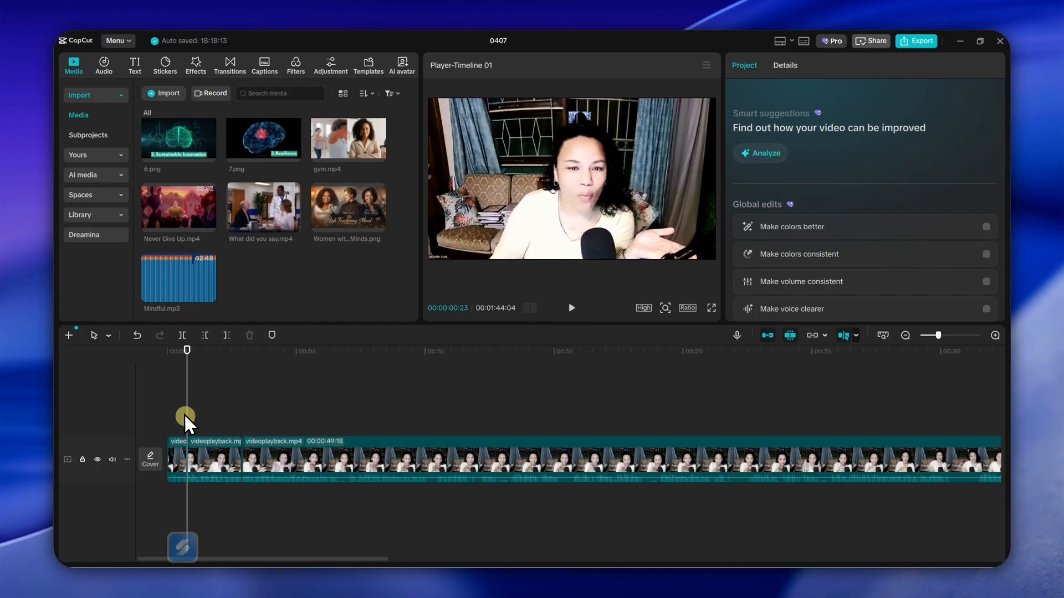
key("space")
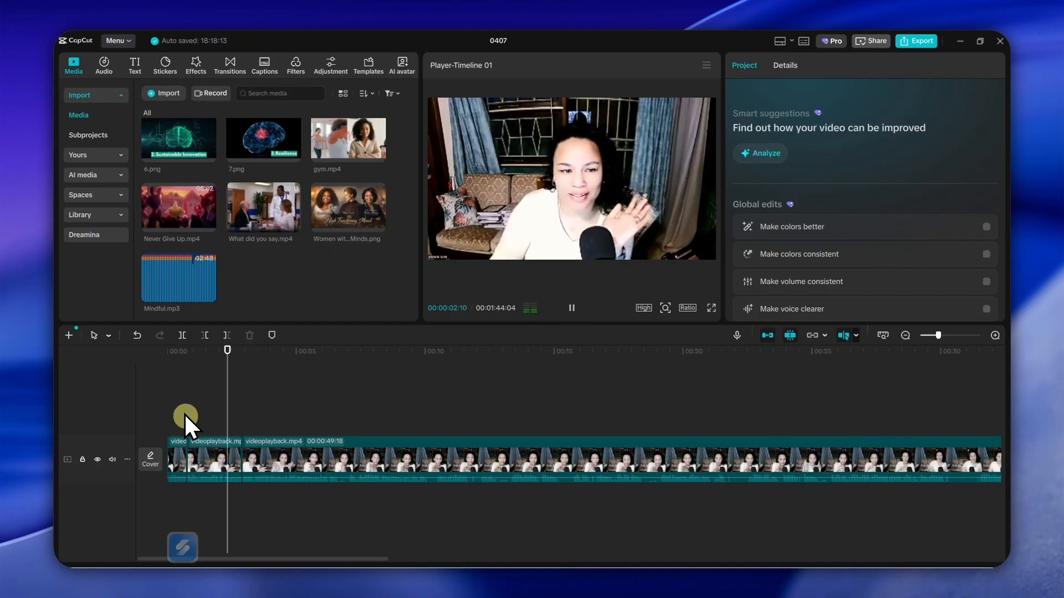
key("space")
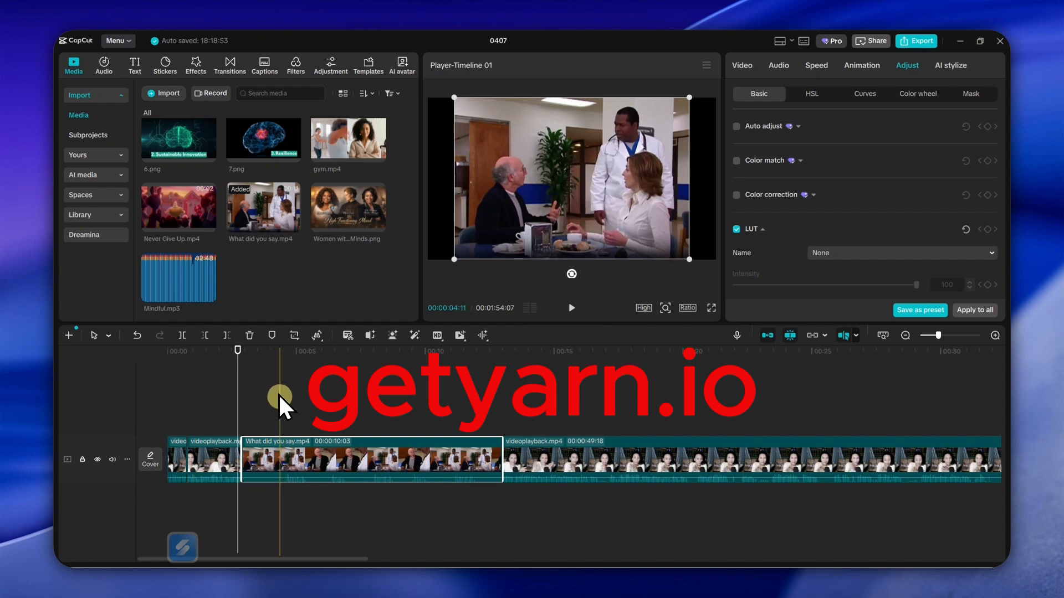
Step: Trim the start of the What did you say.mp4 clip to a duration of 00:00:08:18 and play the opening across the cut
left_click(279, 393)
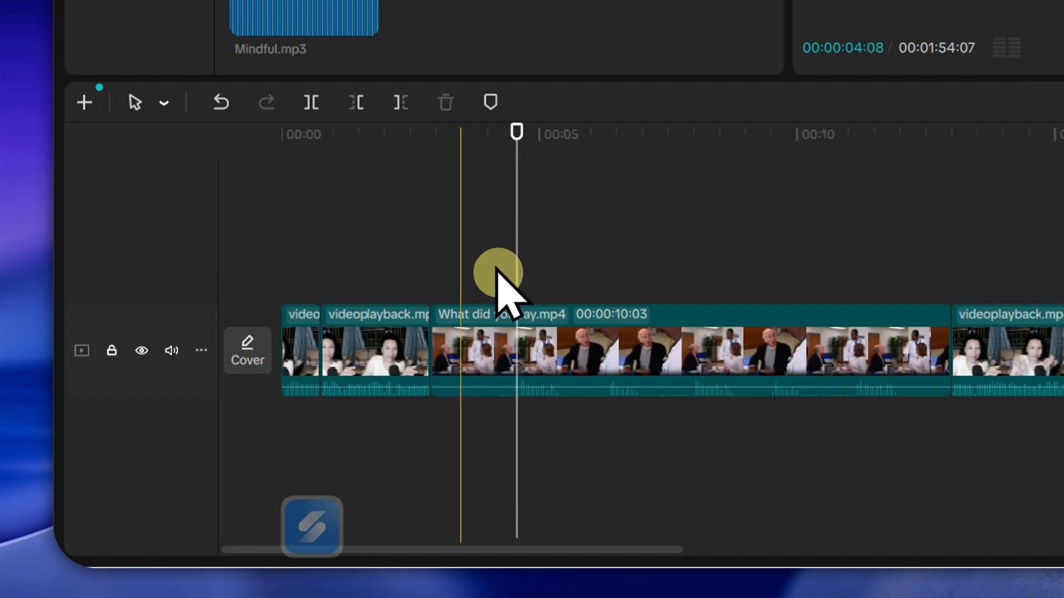
left_click(451, 345)
left_click_drag(432, 332, 514, 360)
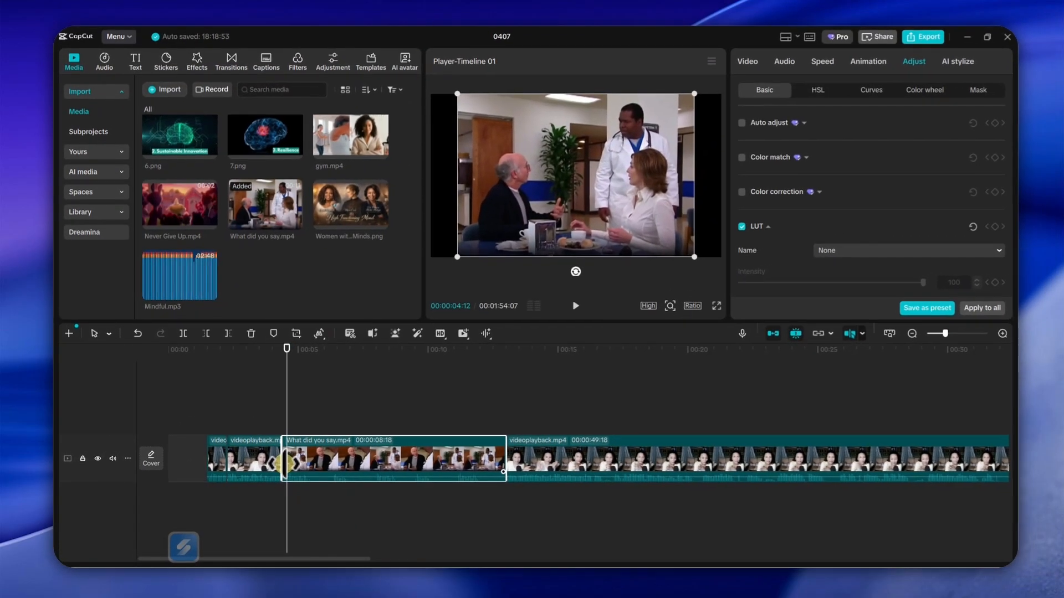
left_click_drag(281, 460, 279, 464)
left_click(230, 404)
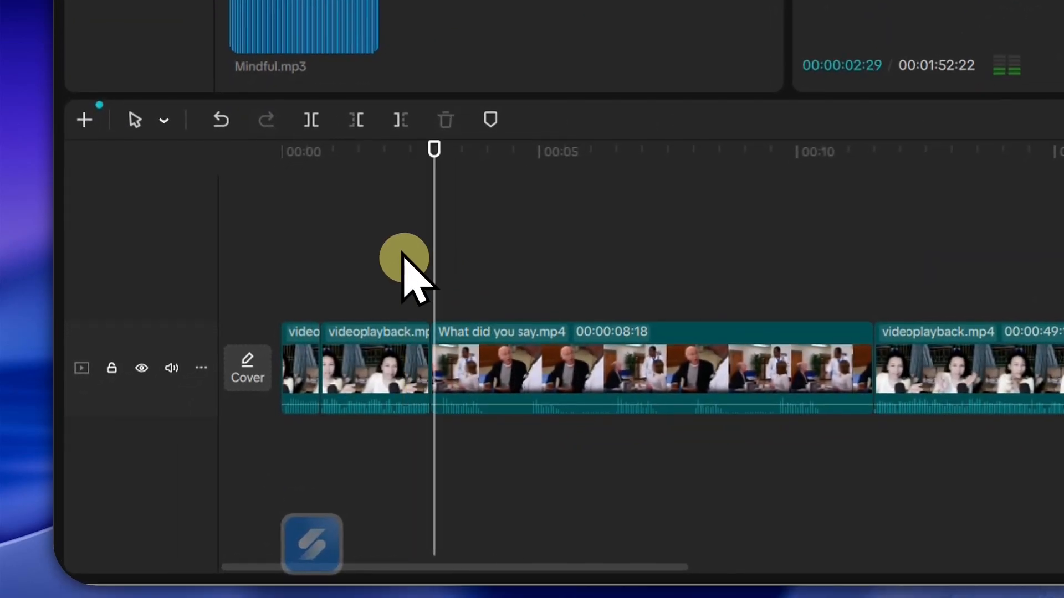
key("space")
left_click(282, 237)
key("space")
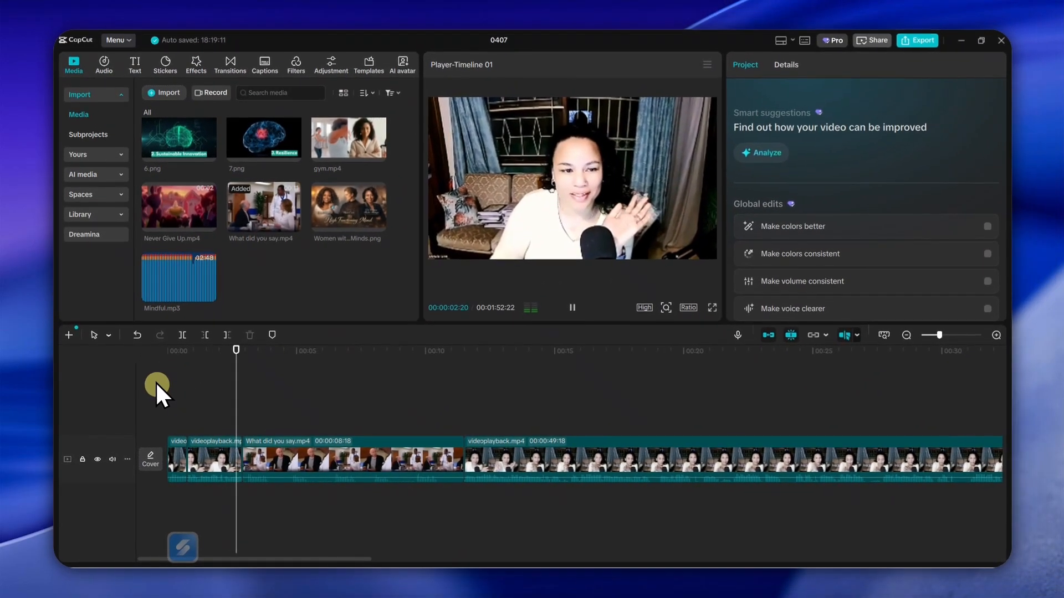
key("space")
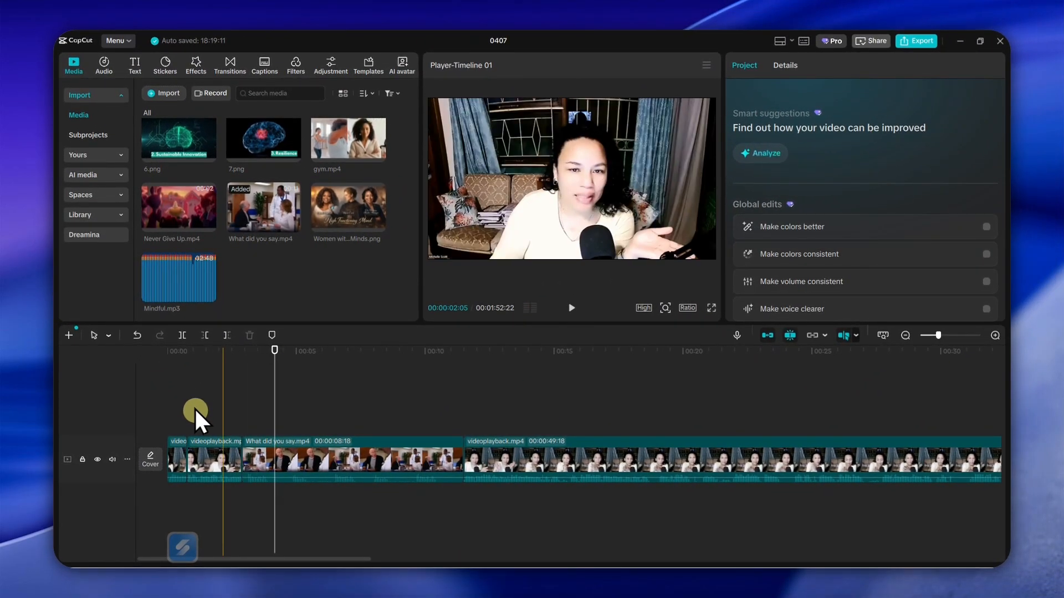
Step: Trim the end of the What did you say.mp4 clip back to 00:00:04:04 on the timeline
left_click(272, 368)
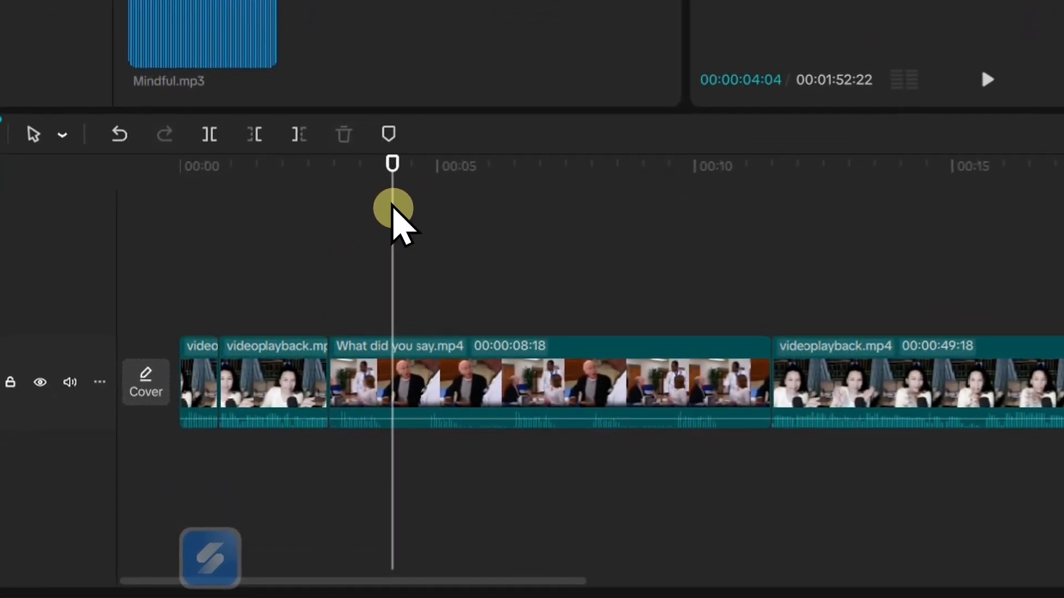
left_click(758, 370)
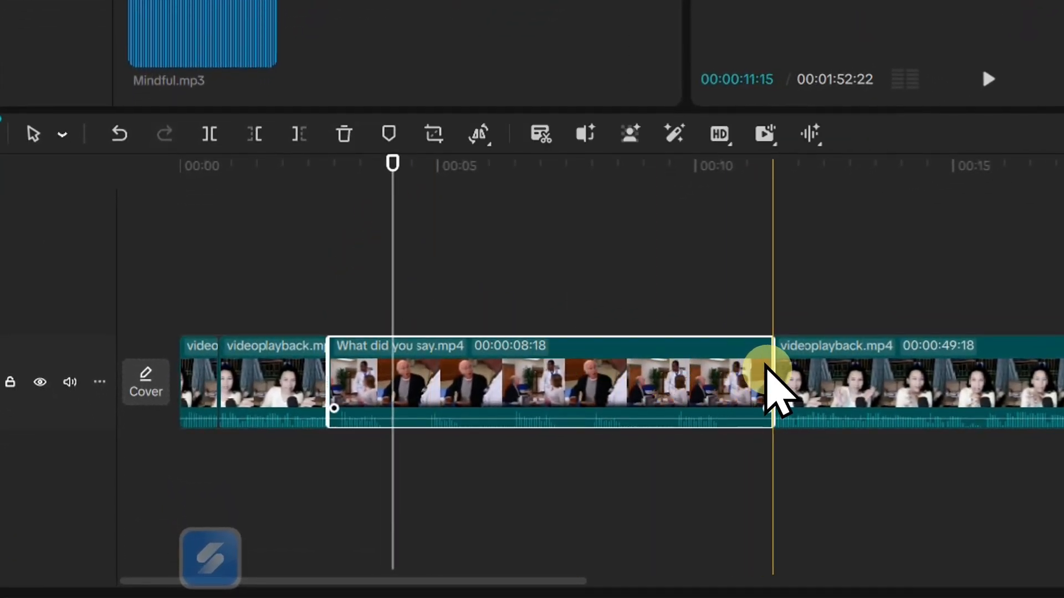
left_click_drag(767, 377, 393, 382)
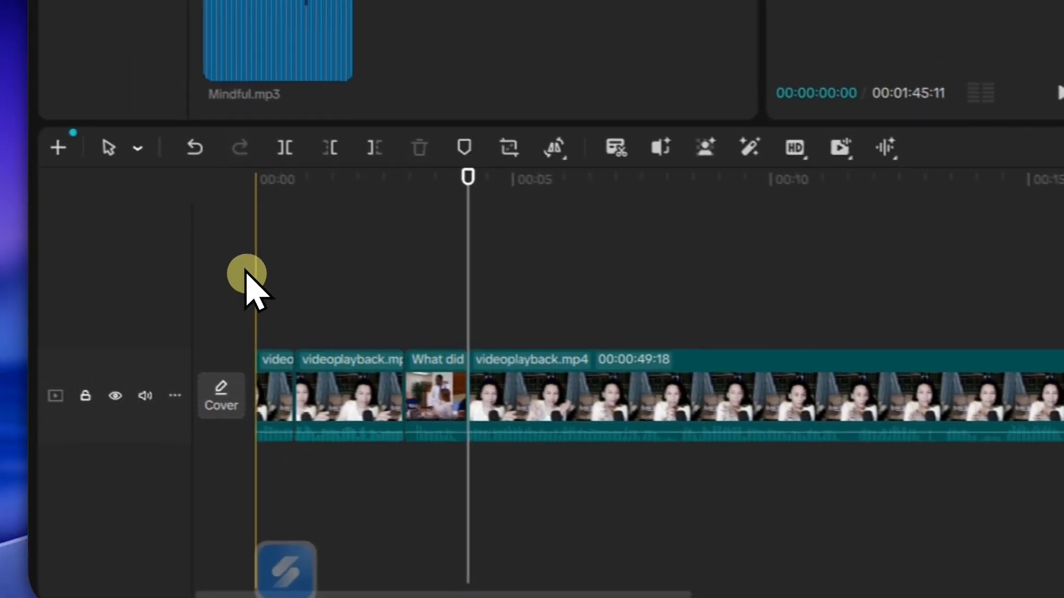
Step: Play the sequence from the start and place a copy of the second talking-head segment after What did you say.mp4, checking its playback
left_click(167, 256)
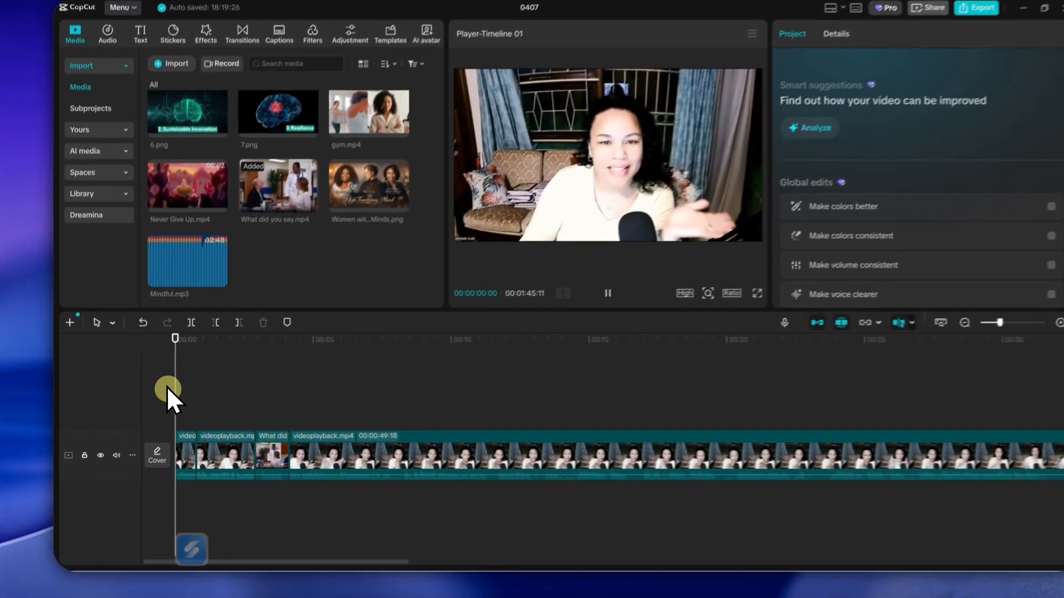
key("space")
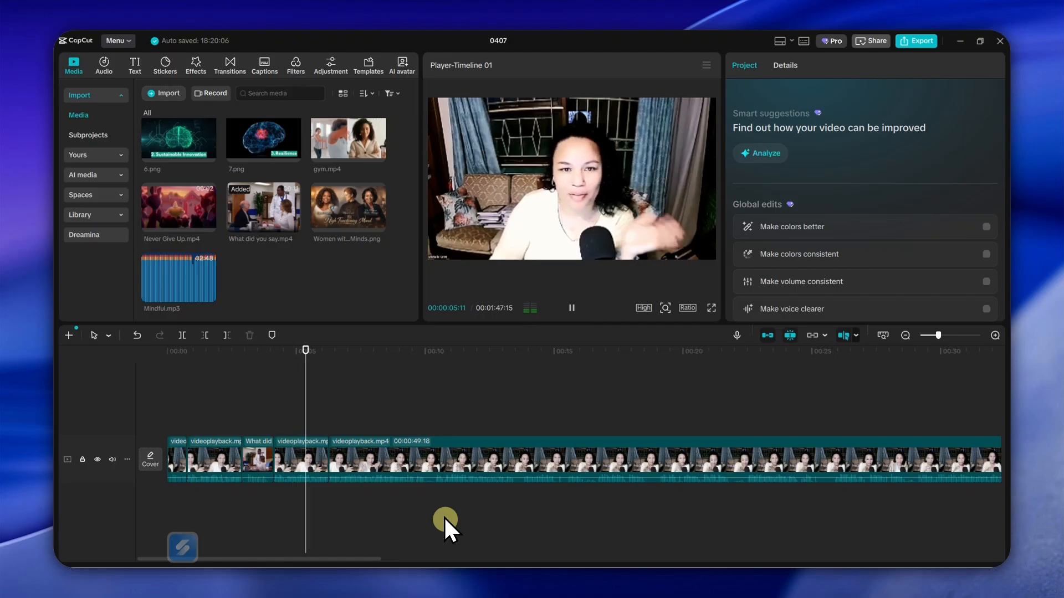
key("space")
left_click(307, 444)
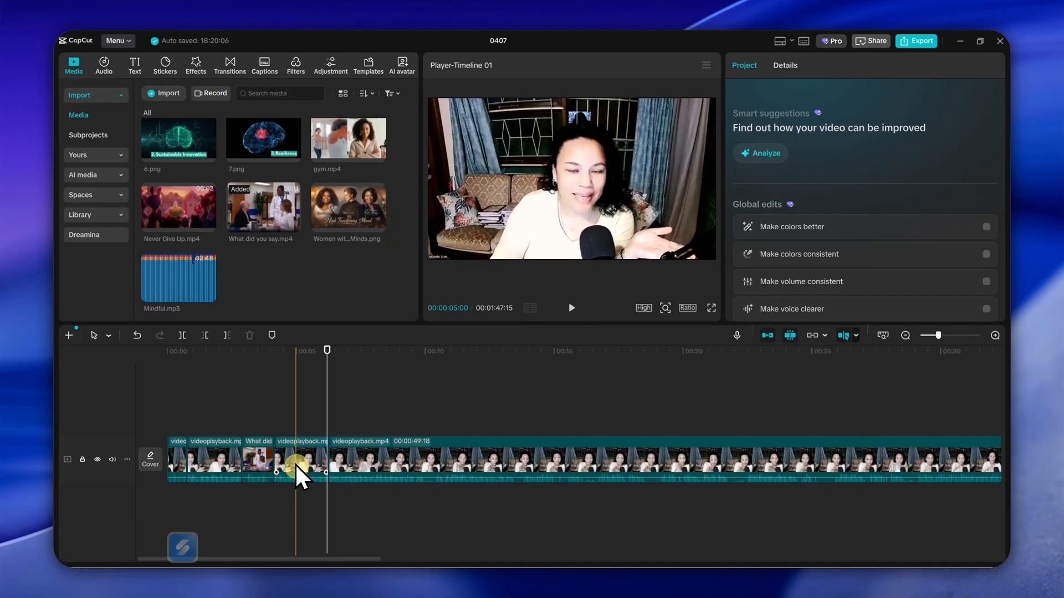
Step: Add a default text clip at 00:00:06:08, above the start of the talking-head segment that follows the repeated one
left_click(329, 396)
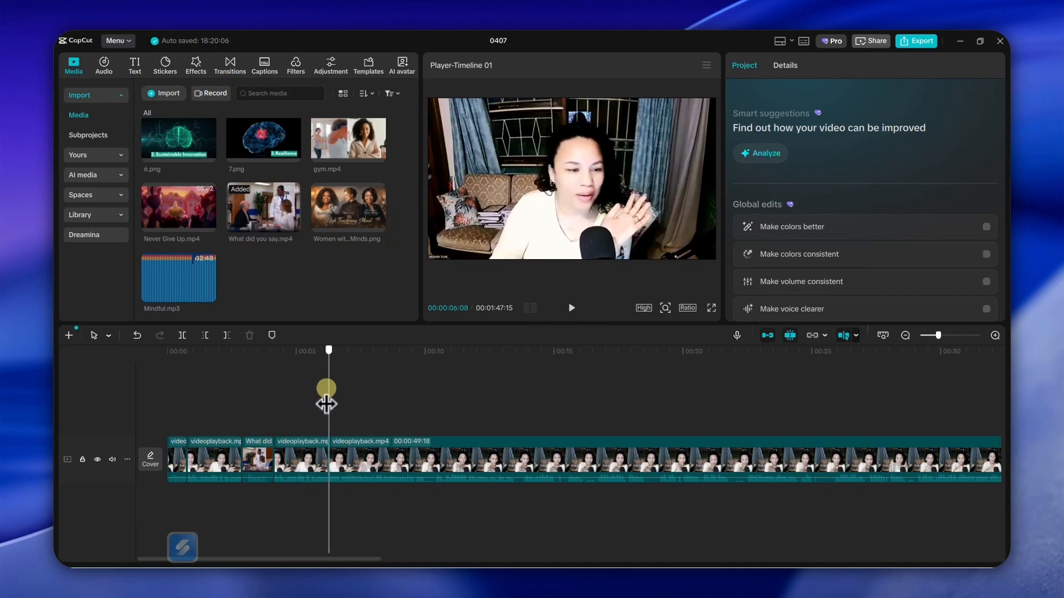
left_click_drag(326, 389, 157, 387)
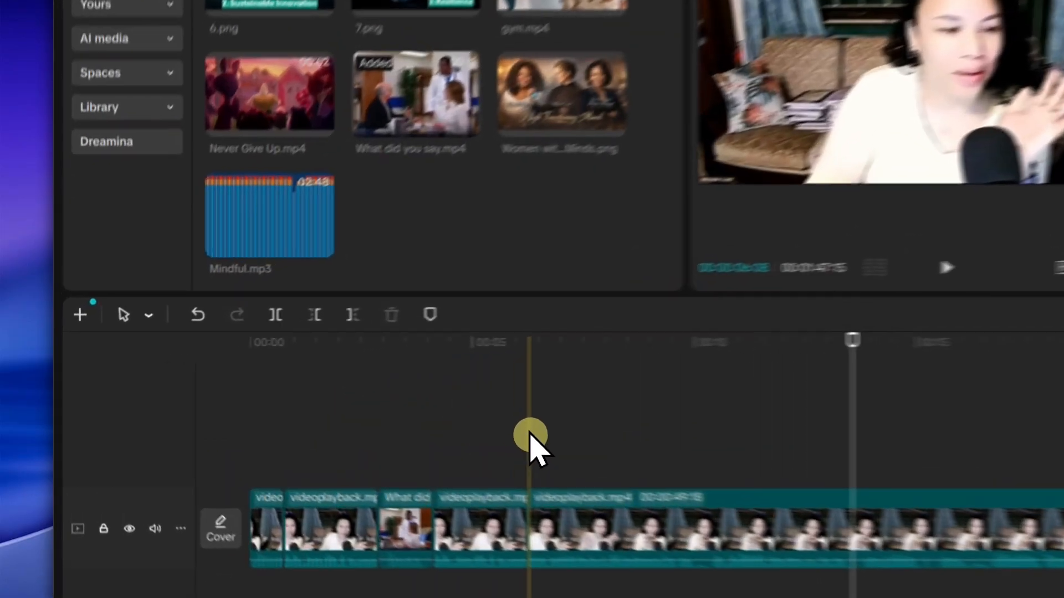
left_click(328, 402)
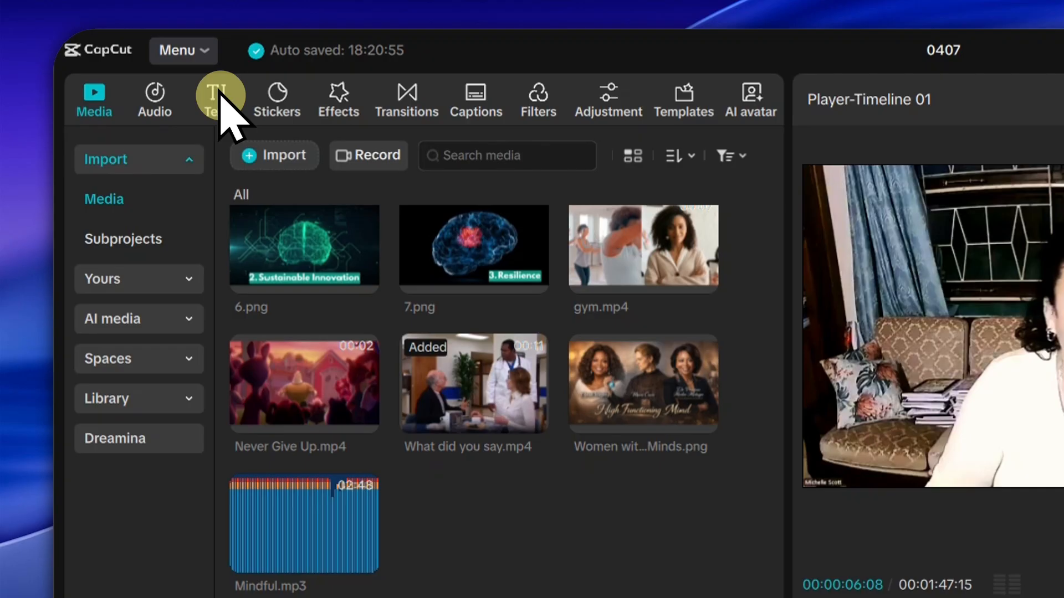
left_click(220, 93)
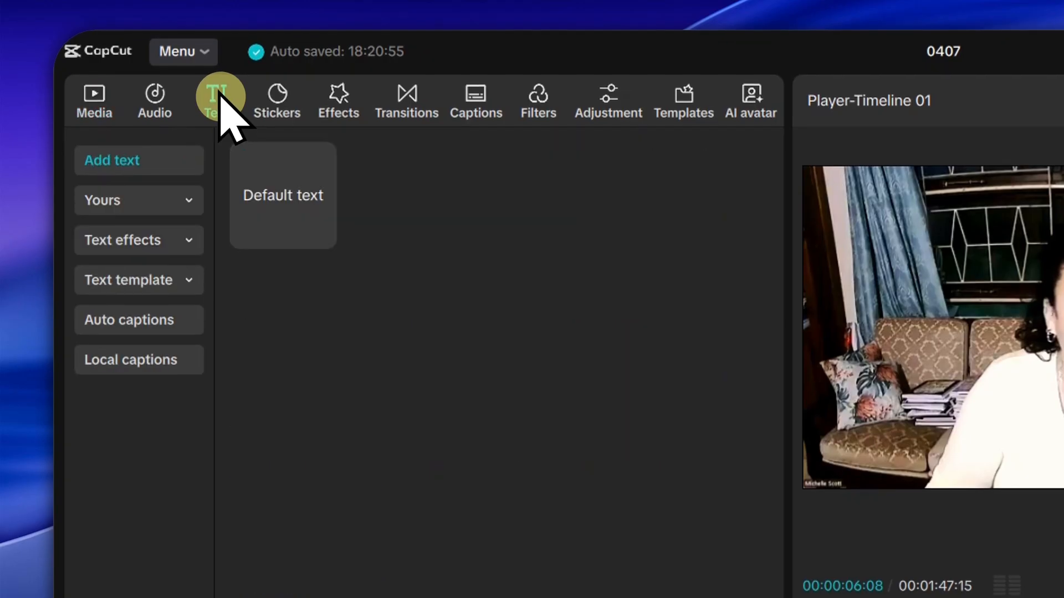
left_click(319, 232)
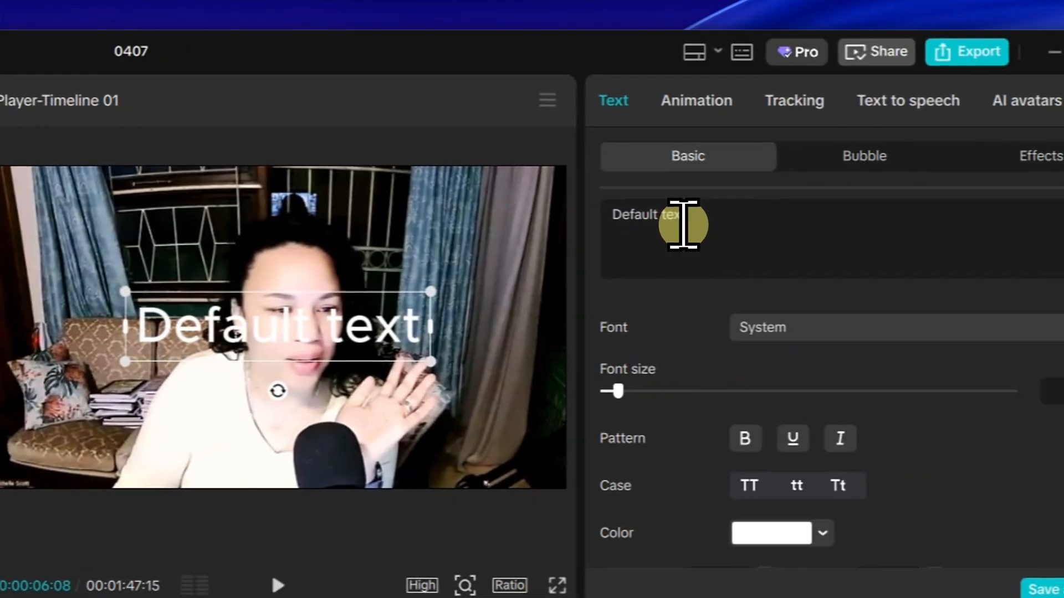
Step: Set the text to CREATIVE WELLNESS and fit it at about 81% scale along the lower edge of the video frame
left_click_drag(692, 216, 599, 214)
type("CRE")
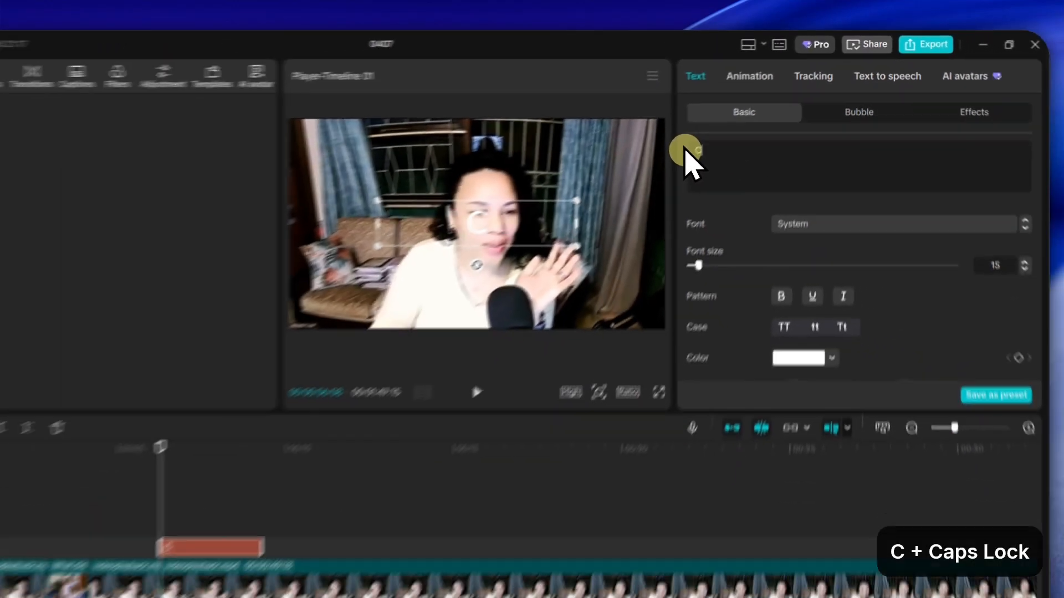
type("ATI")
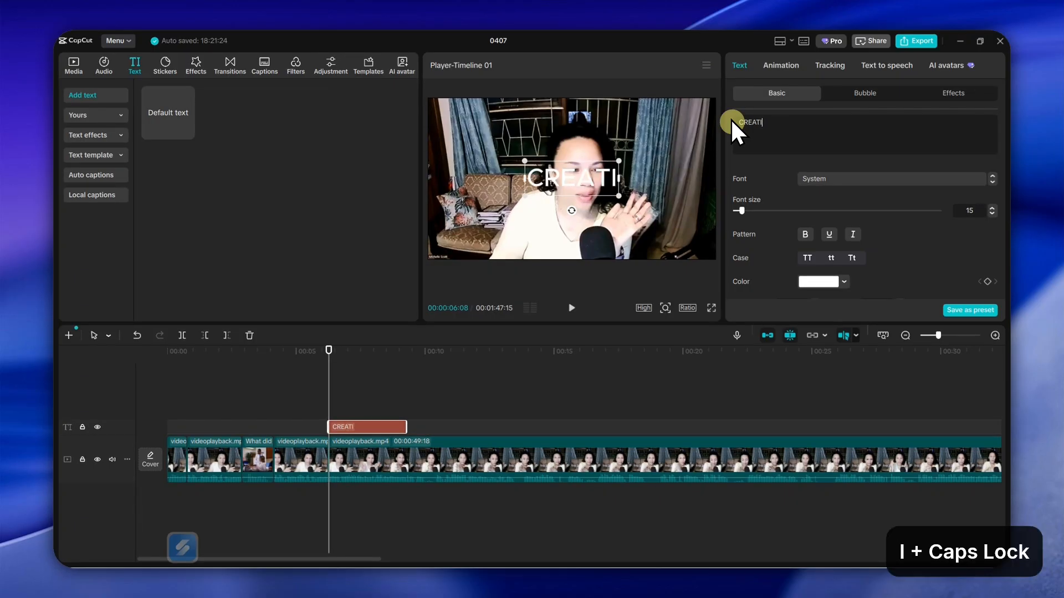
type("VE WELLNE")
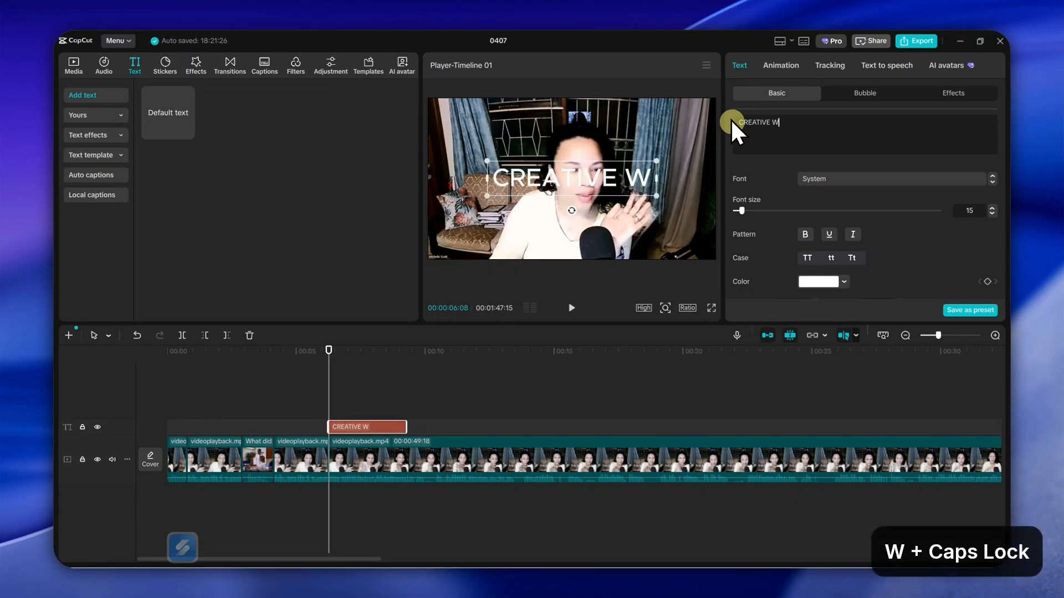
type("SS")
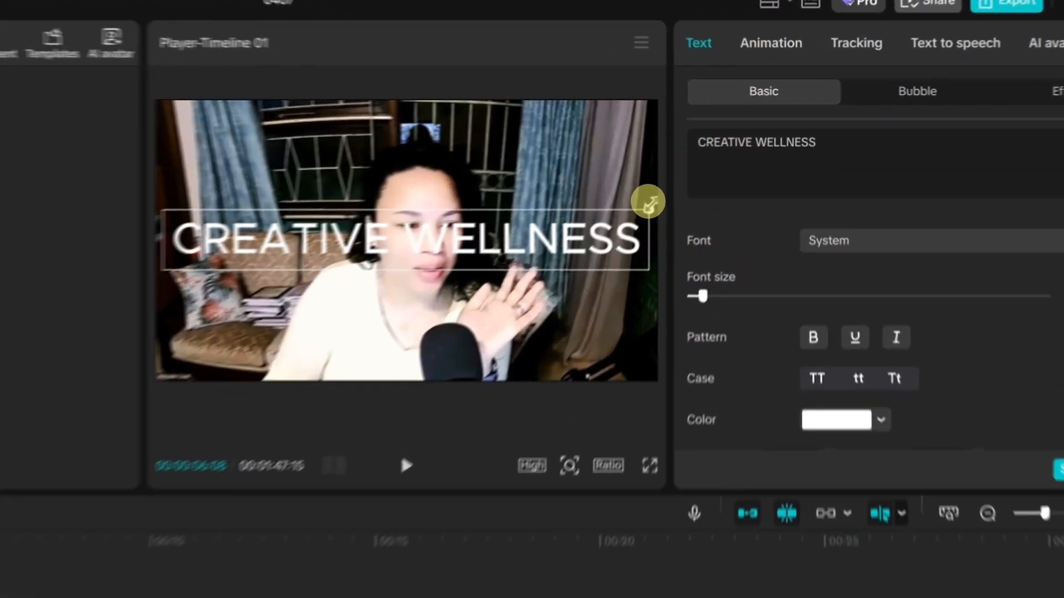
left_click_drag(710, 159, 692, 193)
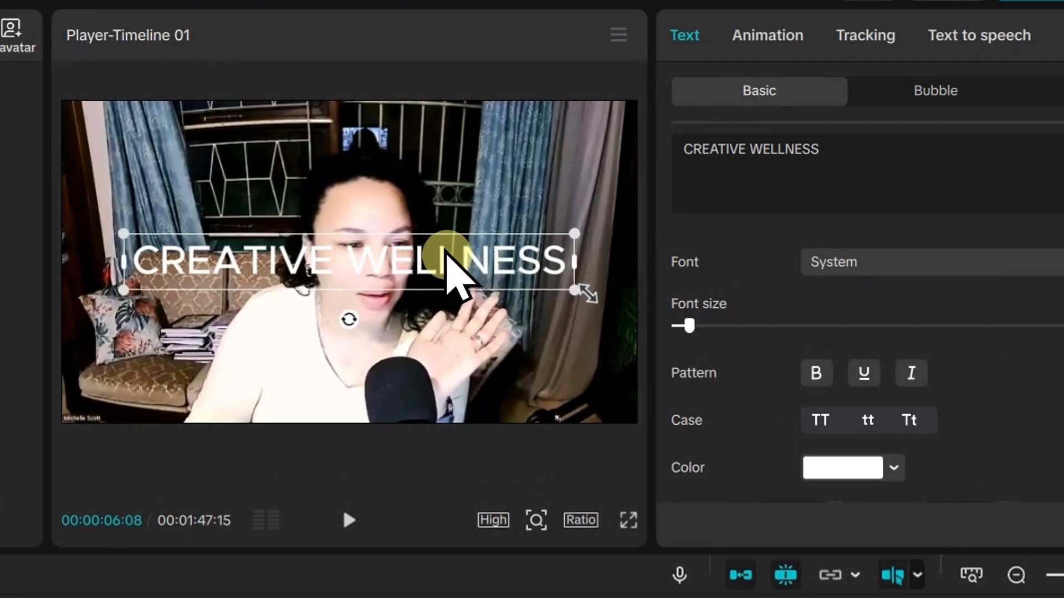
left_click_drag(446, 250, 434, 380)
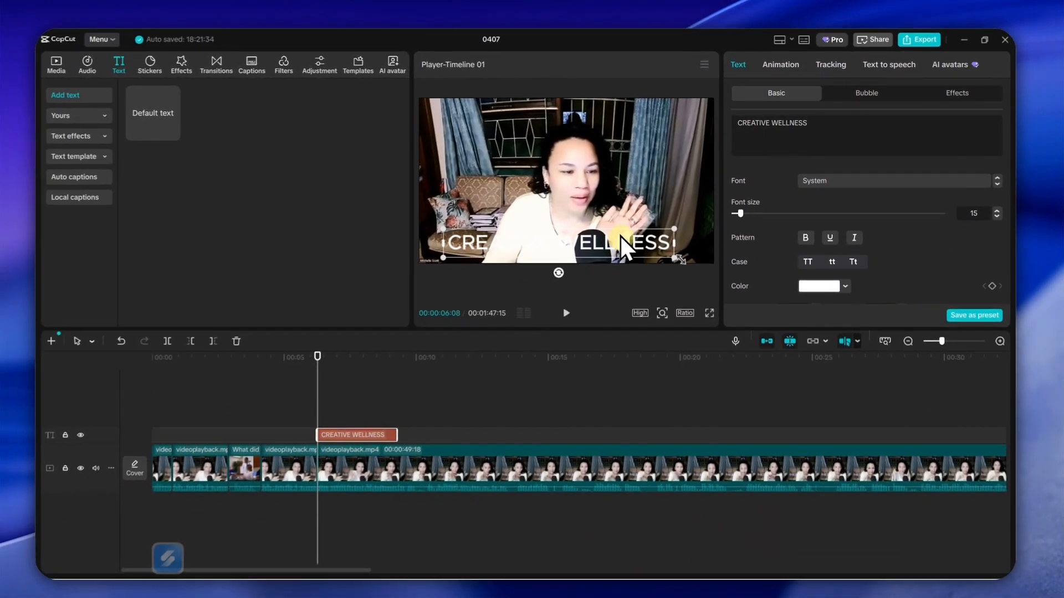
Step: Try the white-on-black background preset on the CREATIVE WELLNESS title, and settle on the preset with white letters and a black outline
scroll(881, 239, "down", 5)
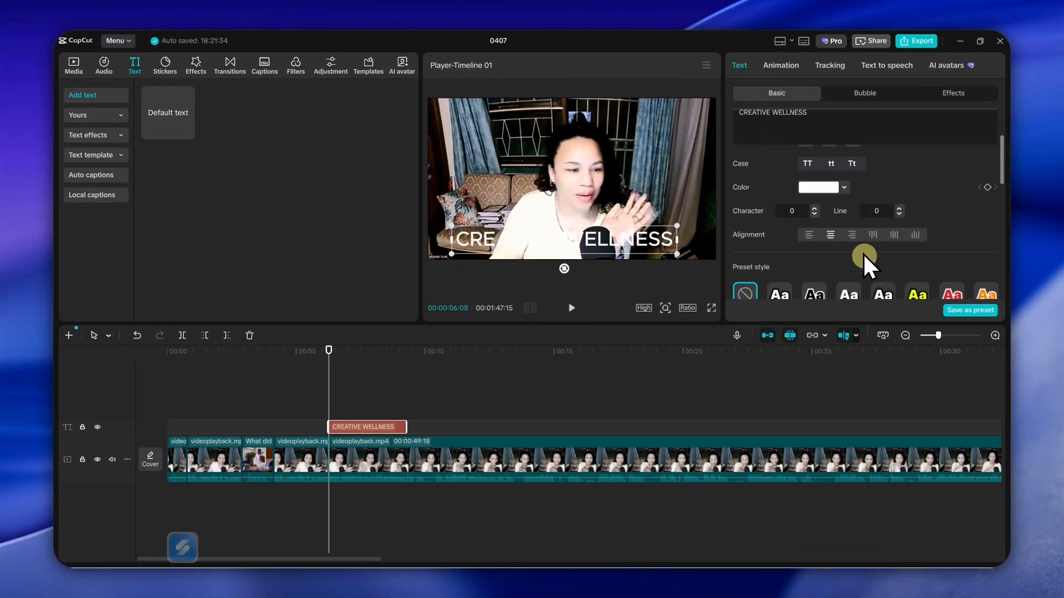
scroll(862, 254, "down", 1)
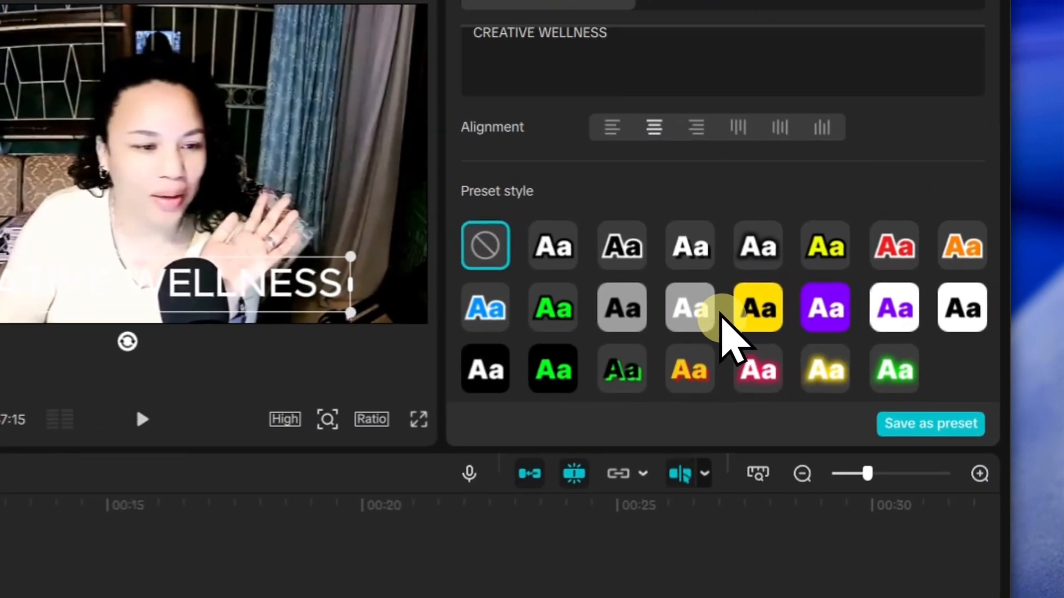
left_click(486, 368)
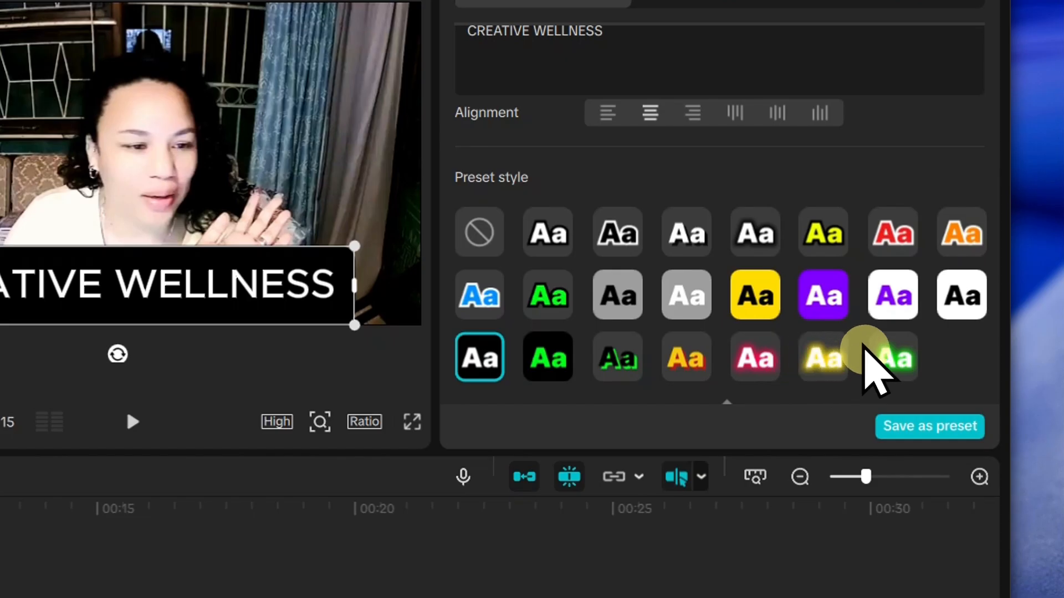
scroll(630, 344, "down", 1)
left_click(551, 221)
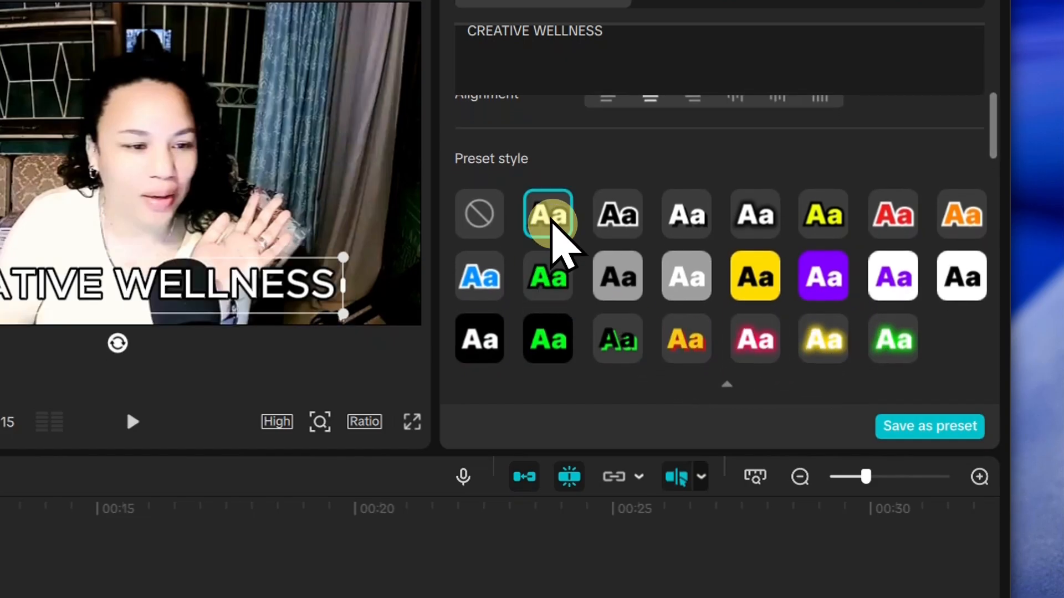
scroll(637, 349, "down", 5)
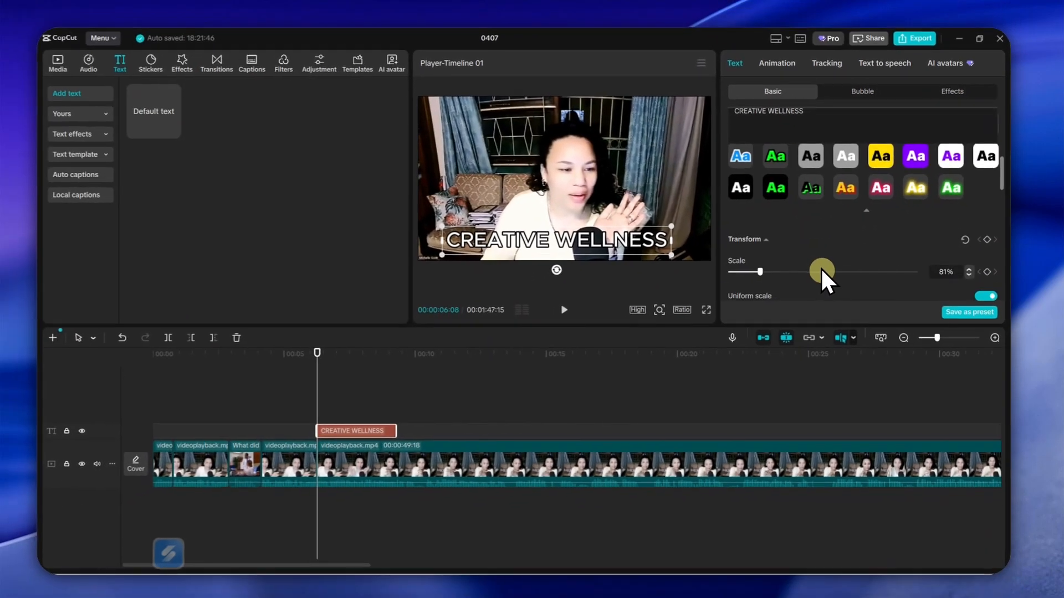
scroll(826, 274, "down", 6)
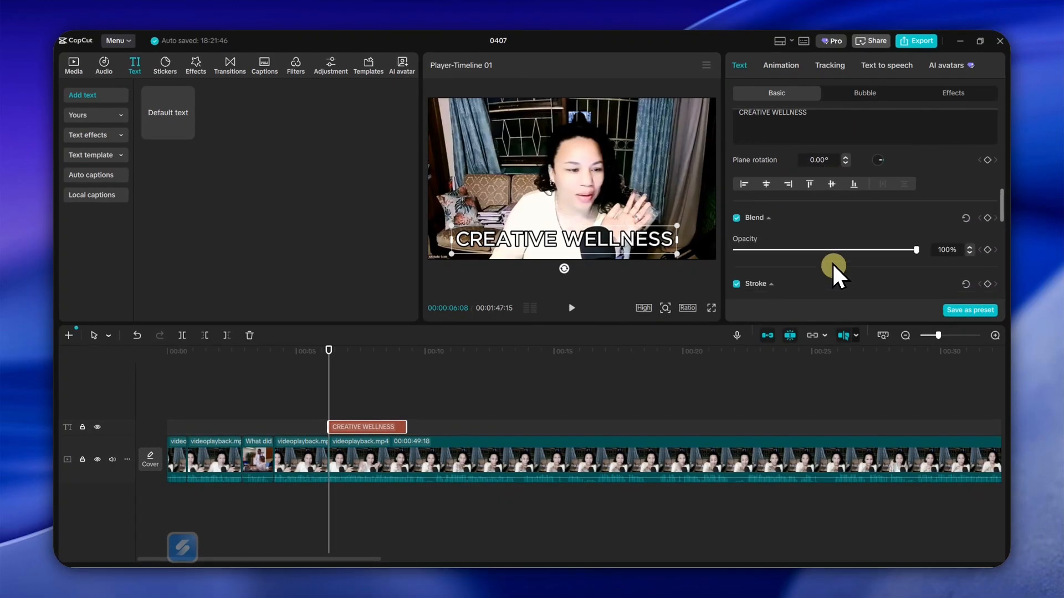
scroll(831, 266, "down", 4)
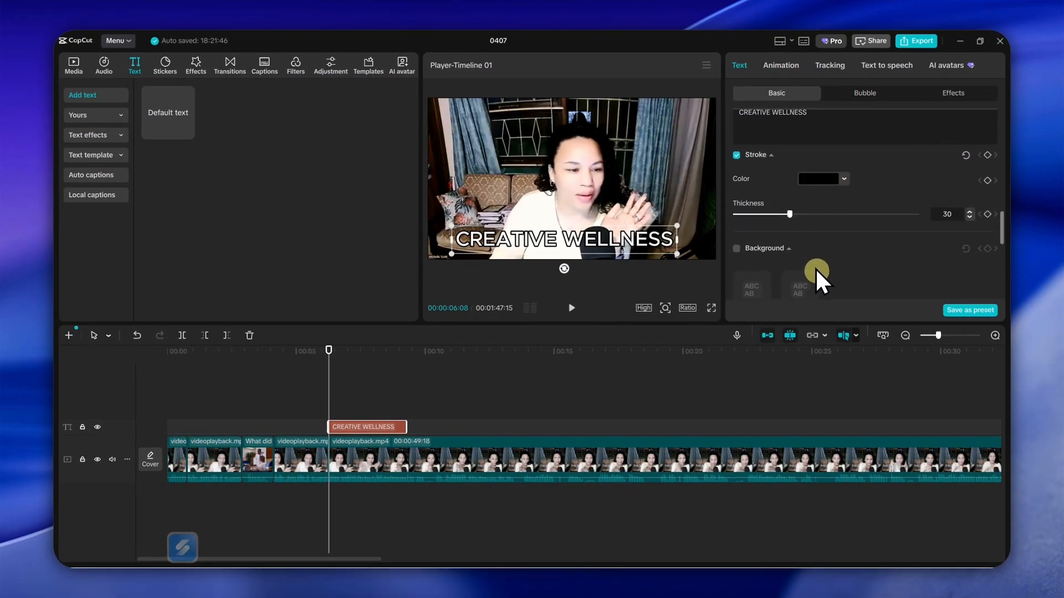
Step: Play the sequence from near the start through the CREATIVE WELLNESS title and the gym.mp4 overlay
left_click(195, 400)
key("space")
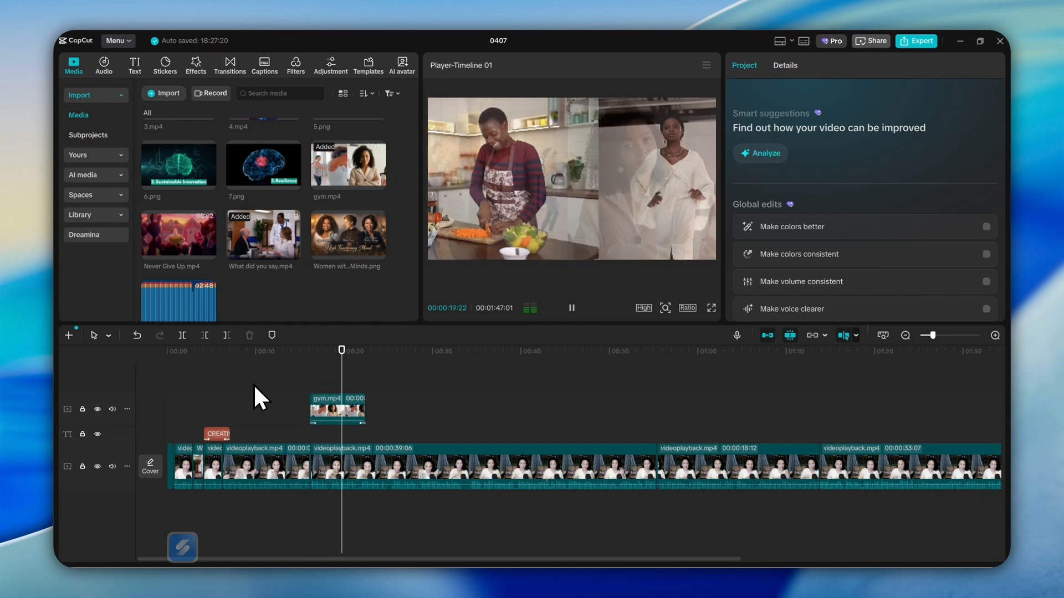
key("space")
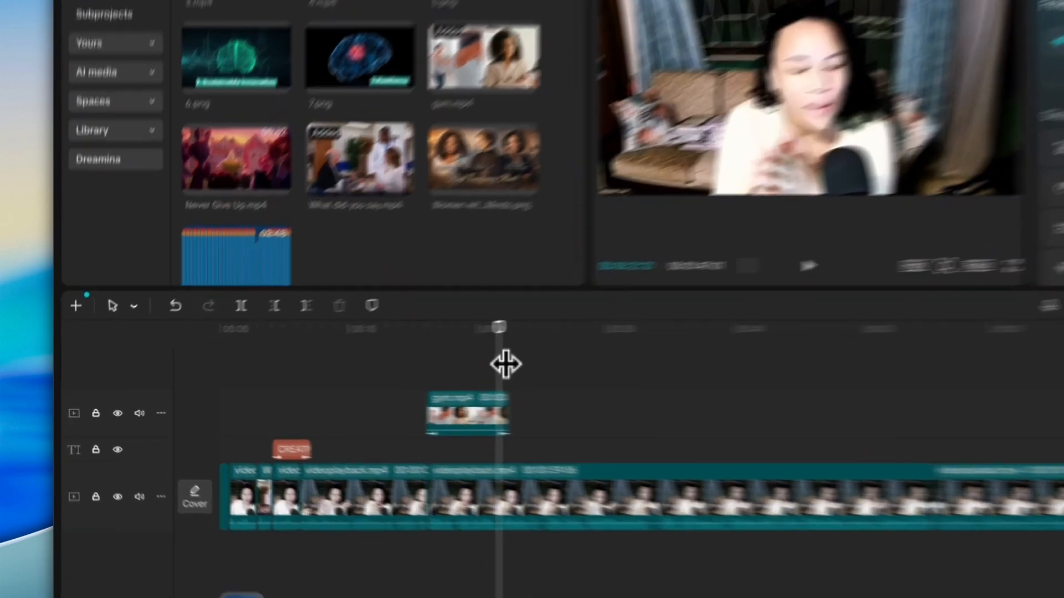
Step: Place Mindful.mp3 on an audio track at the start of the timeline and lower its volume to -35.3 dB
left_click_drag(505, 365, 219, 399)
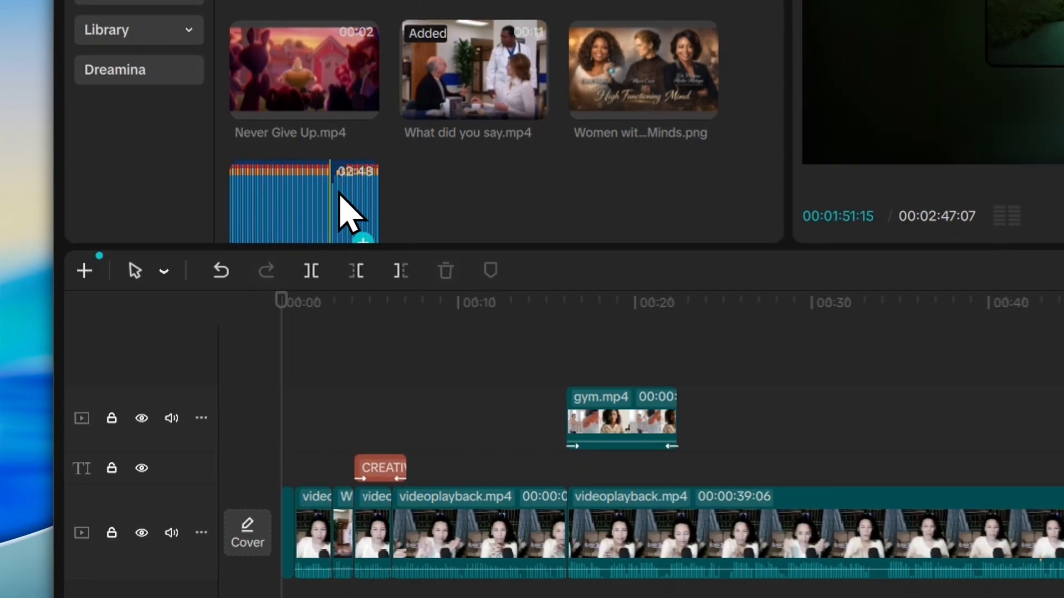
left_click_drag(341, 240, 269, 464)
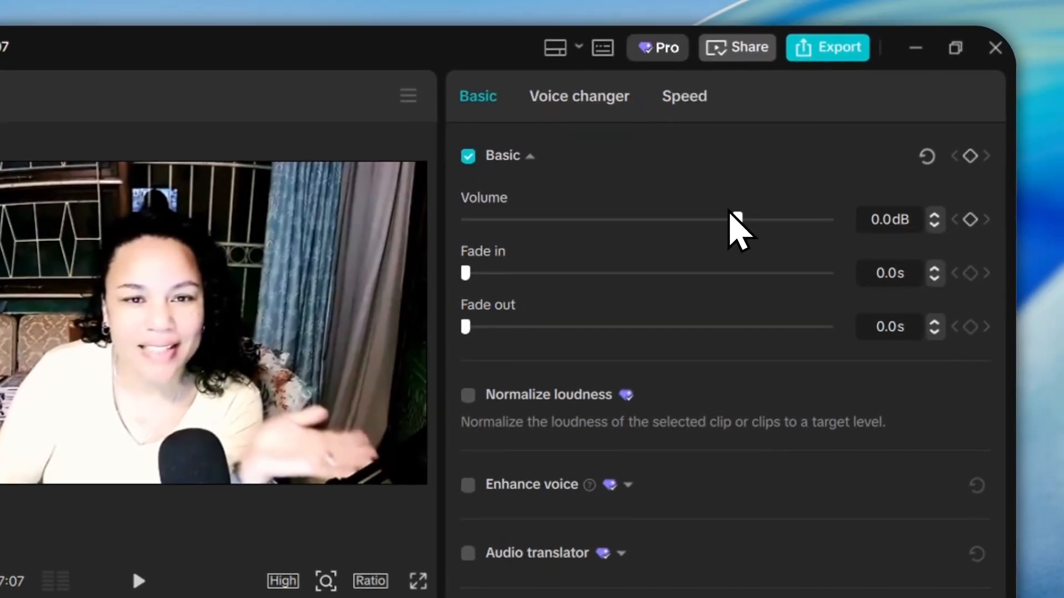
left_click_drag(733, 218, 572, 217)
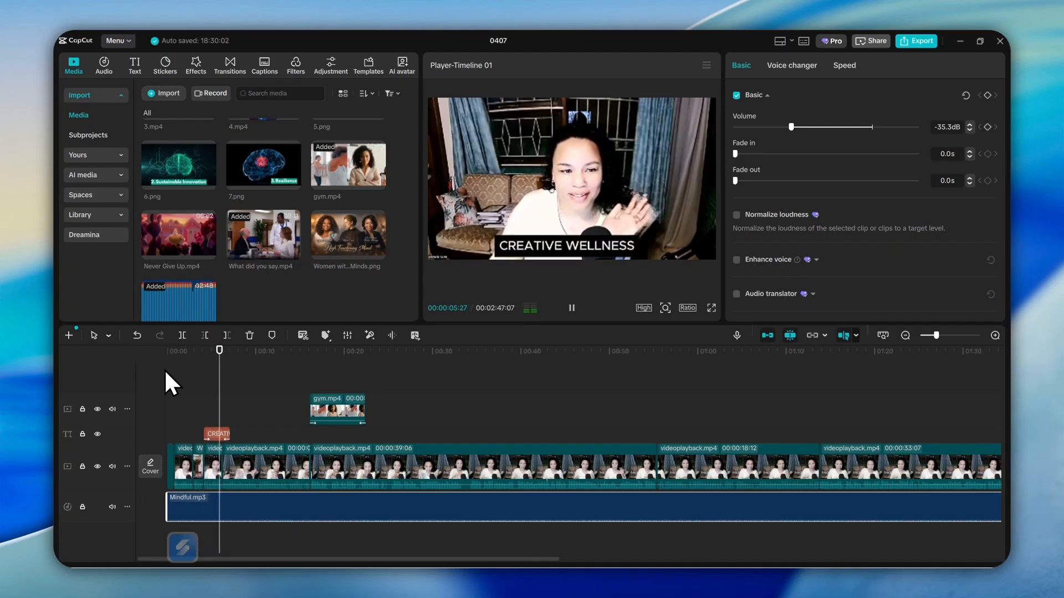
Step: Browse the imported media for B-roll and play the timeline around the 4.mp4 overlay near 00:00:29
left_click(309, 383)
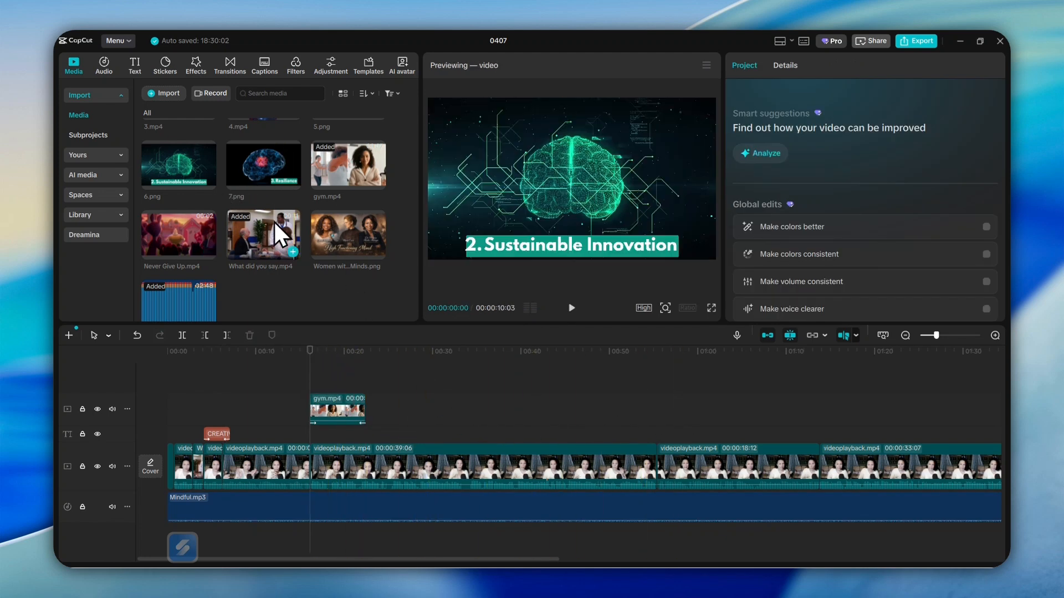
scroll(266, 183, "up", 3)
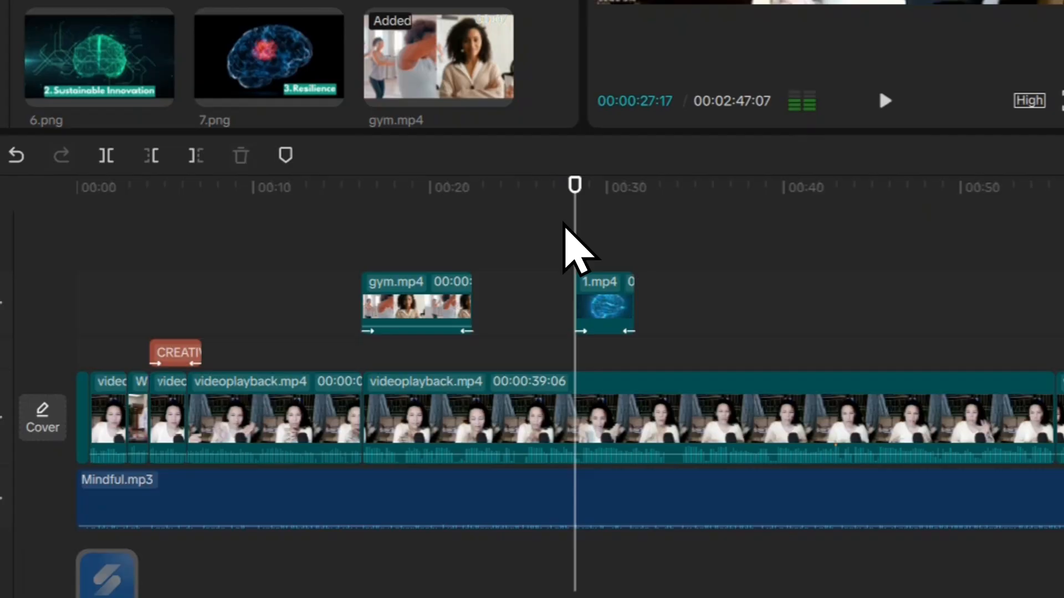
left_click_drag(936, 336, 946, 335)
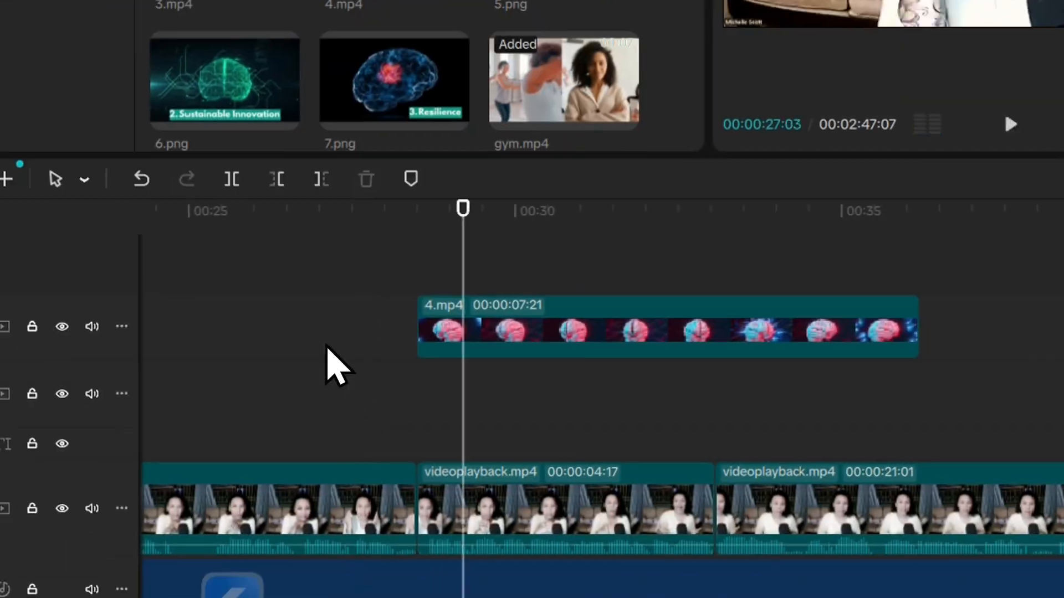
key("space")
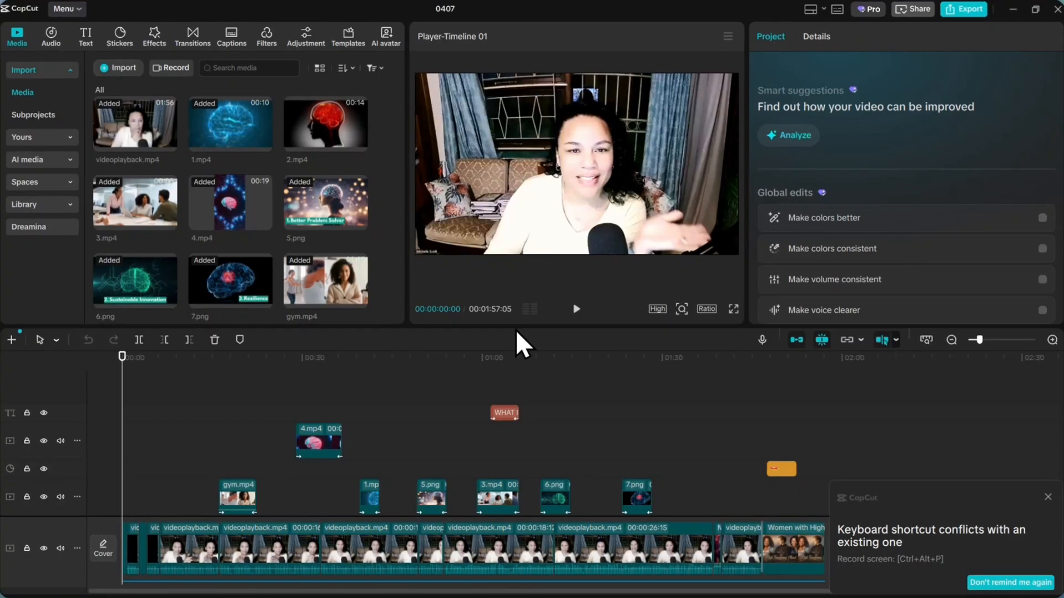
Step: Play the assembled sequence from shortly before the 5.png overlay and pause at 00:00:52:11
left_click(407, 391)
key("space")
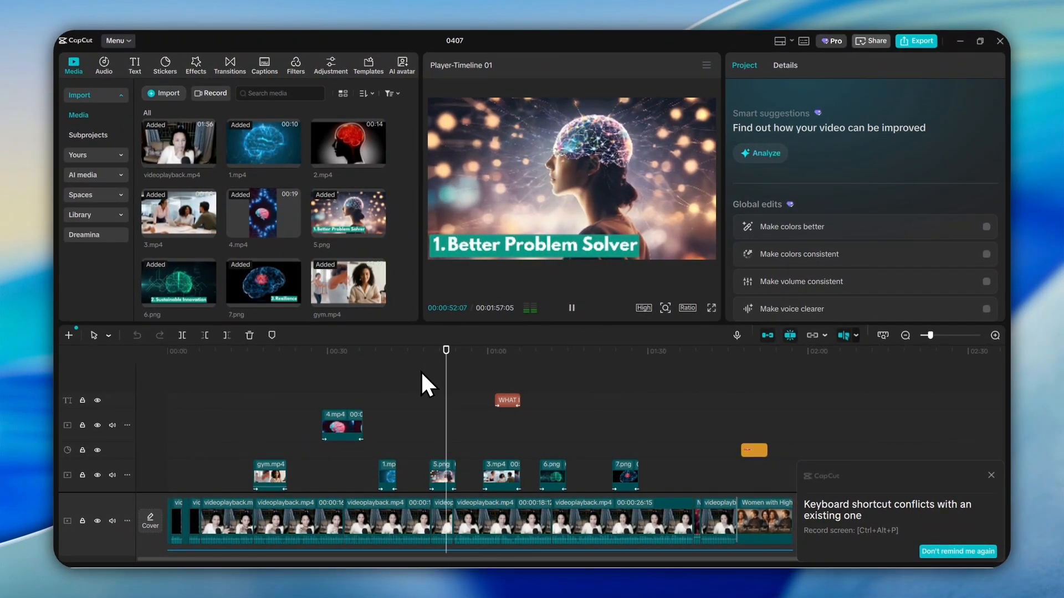
key("space")
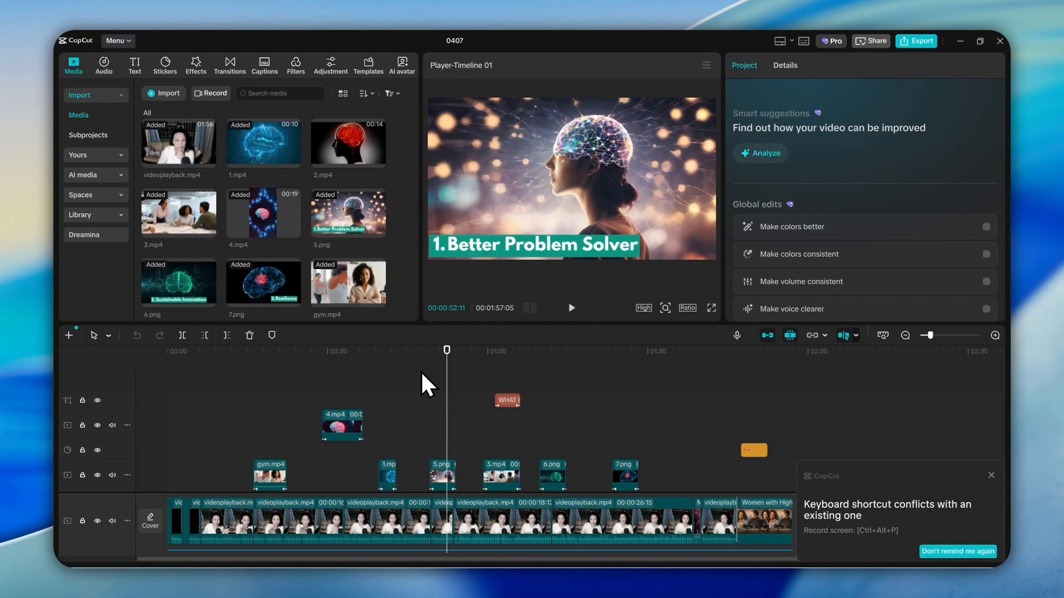